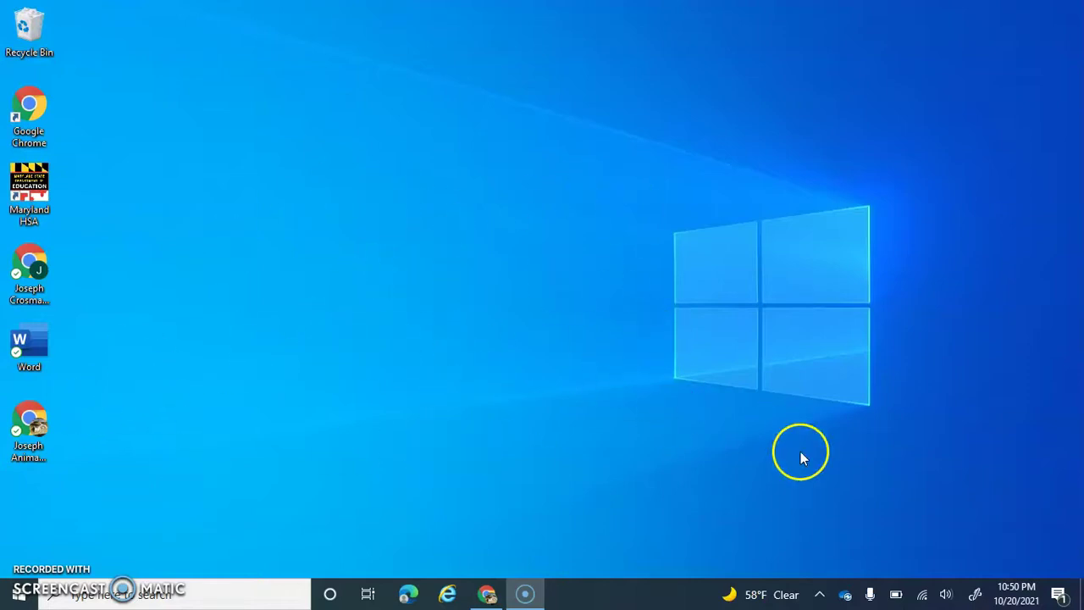
Step: Dismiss the GitHub mail notification and clear the remaining Mail group from the notification center
{"action": "left_click", "coordinate": [1069, 594]}
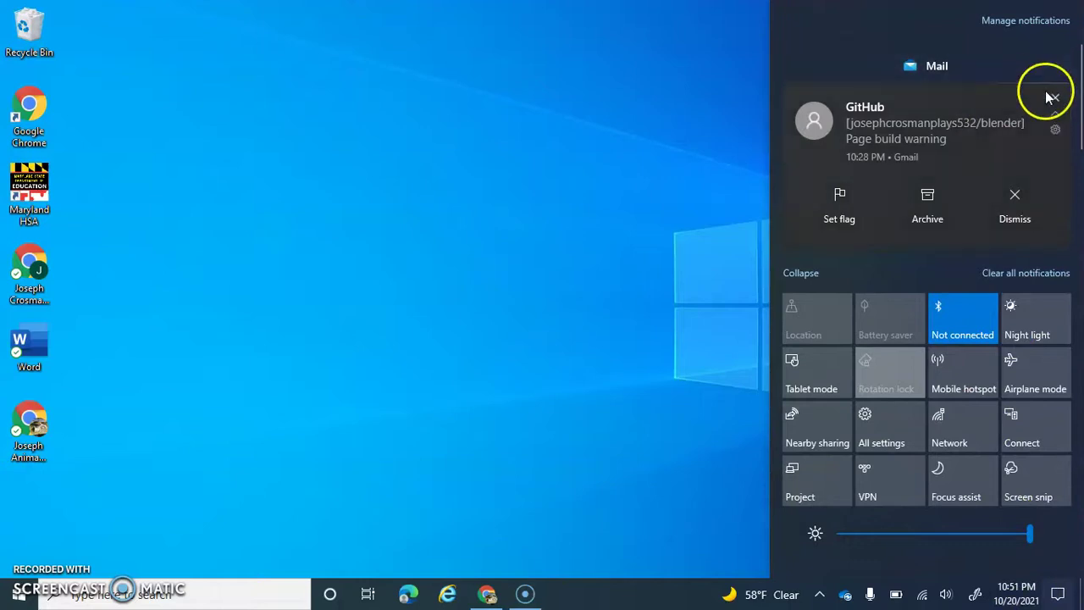
{"action": "left_click", "coordinate": [1055, 103]}
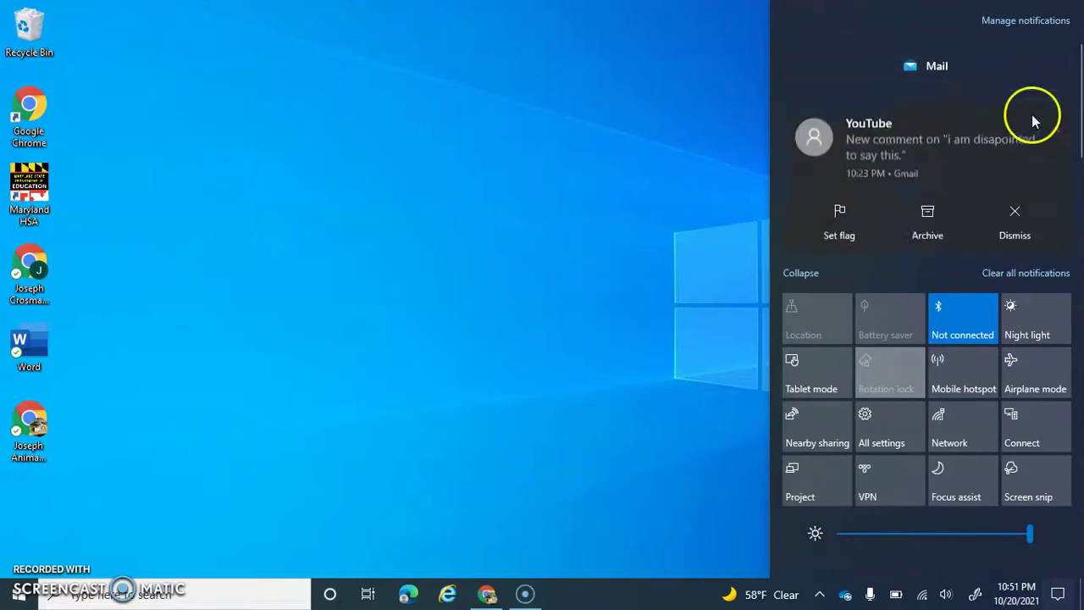
{"action": "left_click", "coordinate": [1053, 63]}
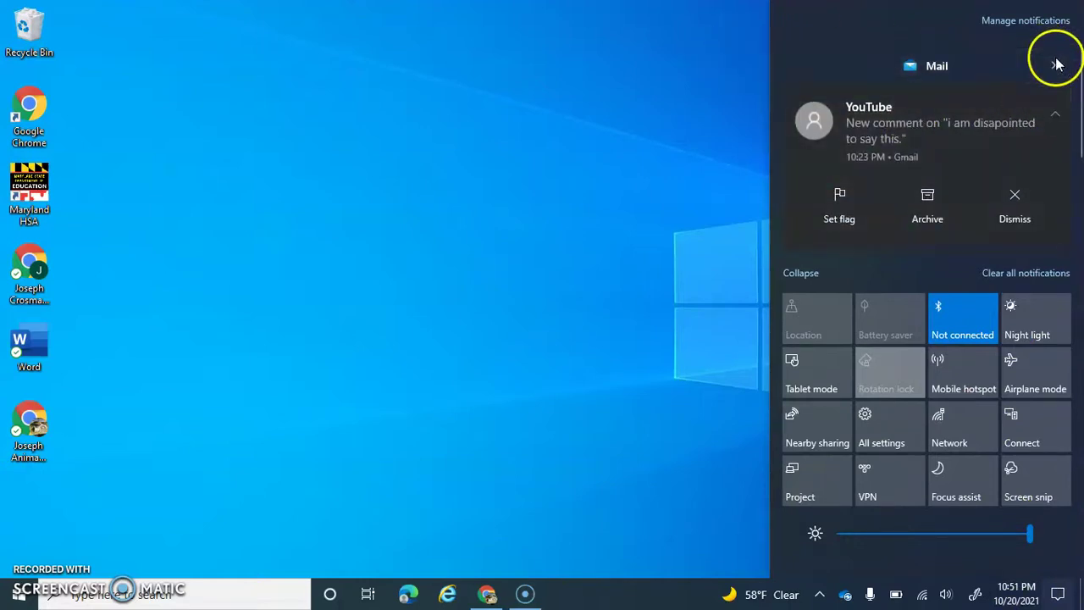
{"action": "left_click", "coordinate": [450, 90]}
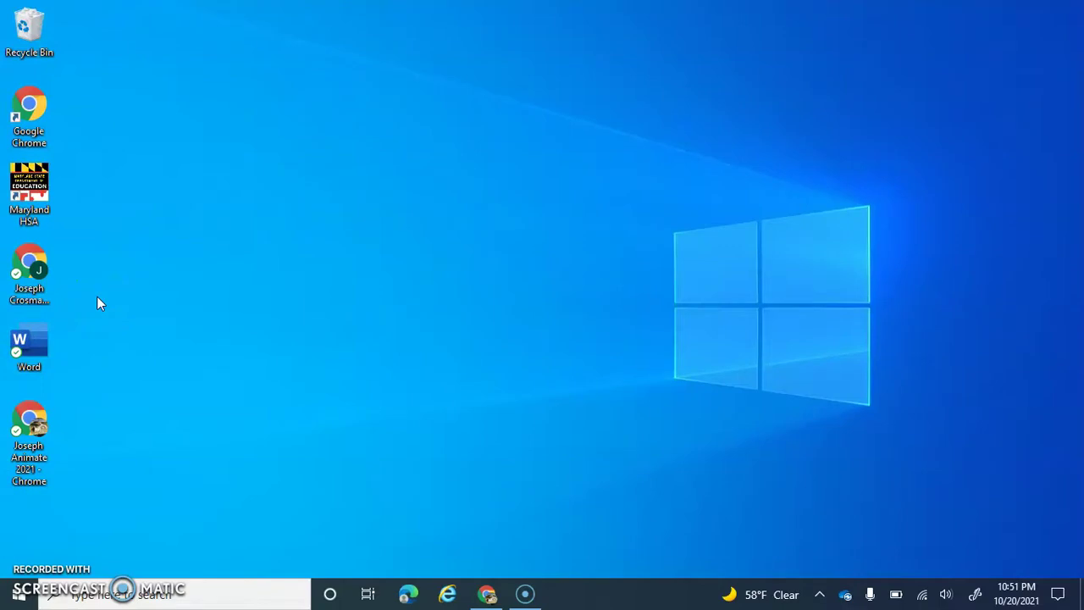
Step: Open the second Chrome profile from the desktop in a maximized window and go to GitHub
{"action": "double_click", "coordinate": [30, 428]}
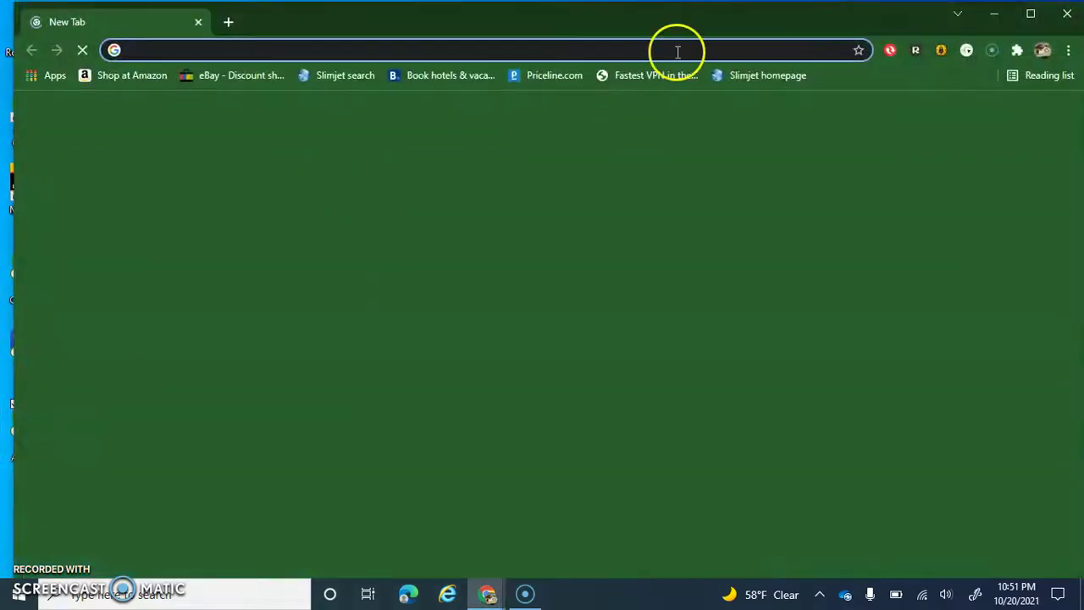
{"action": "left_click", "coordinate": [1028, 15]}
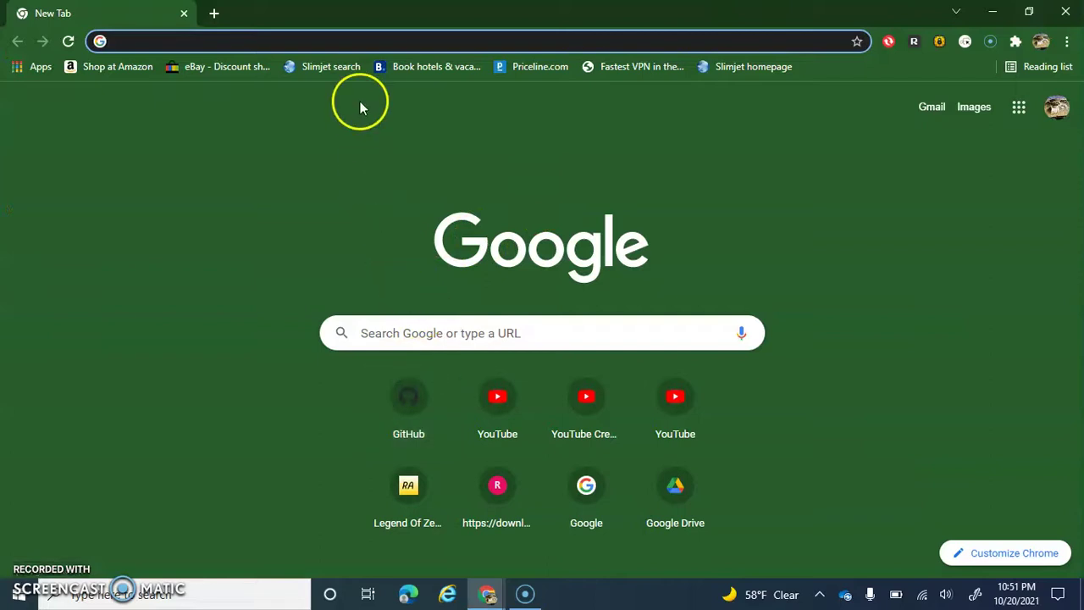
{"action": "left_click", "coordinate": [406, 390]}
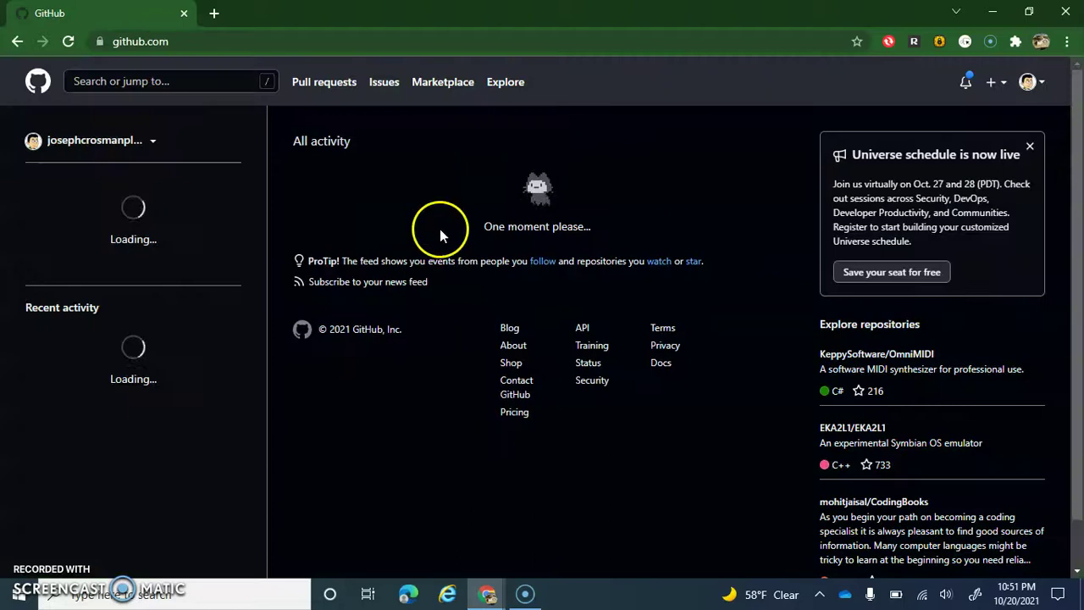
Step: Open the Visual-Boy-Advance-1.7.2 repository from the account's own repository list
{"action": "left_click", "coordinate": [1034, 84]}
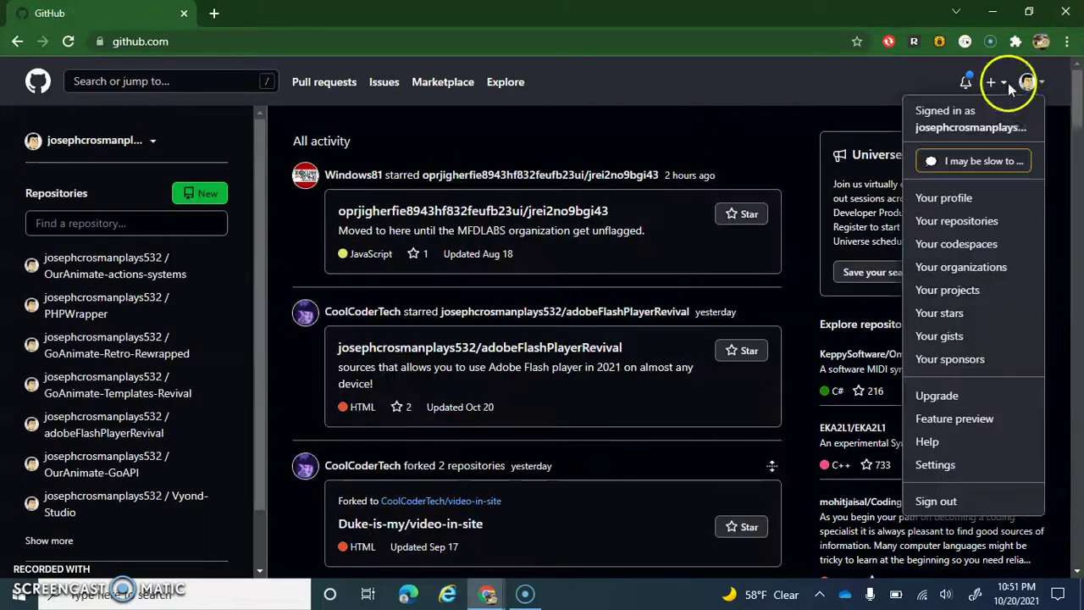
{"action": "left_click", "coordinate": [956, 223]}
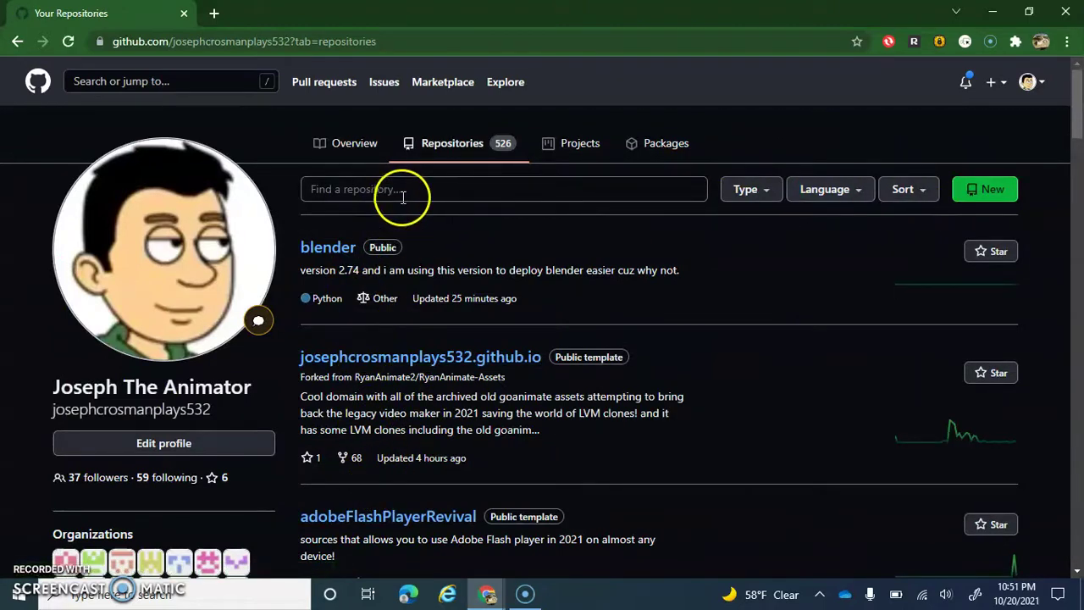
{"action": "scroll", "coordinate": [413, 254], "scroll_direction": "down", "scroll_amount": 2}
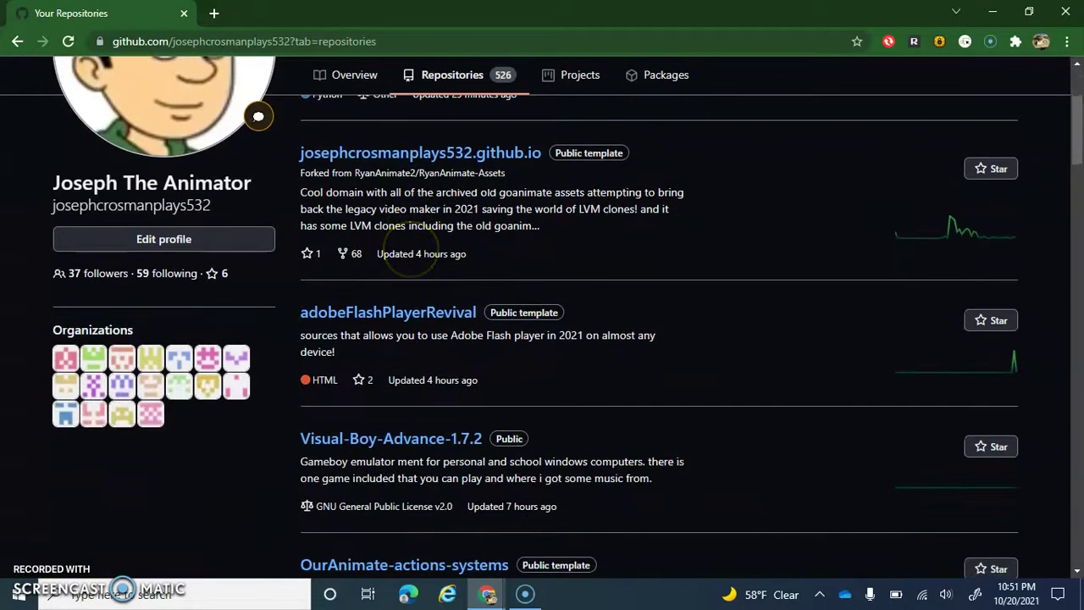
{"action": "left_click", "coordinate": [390, 438]}
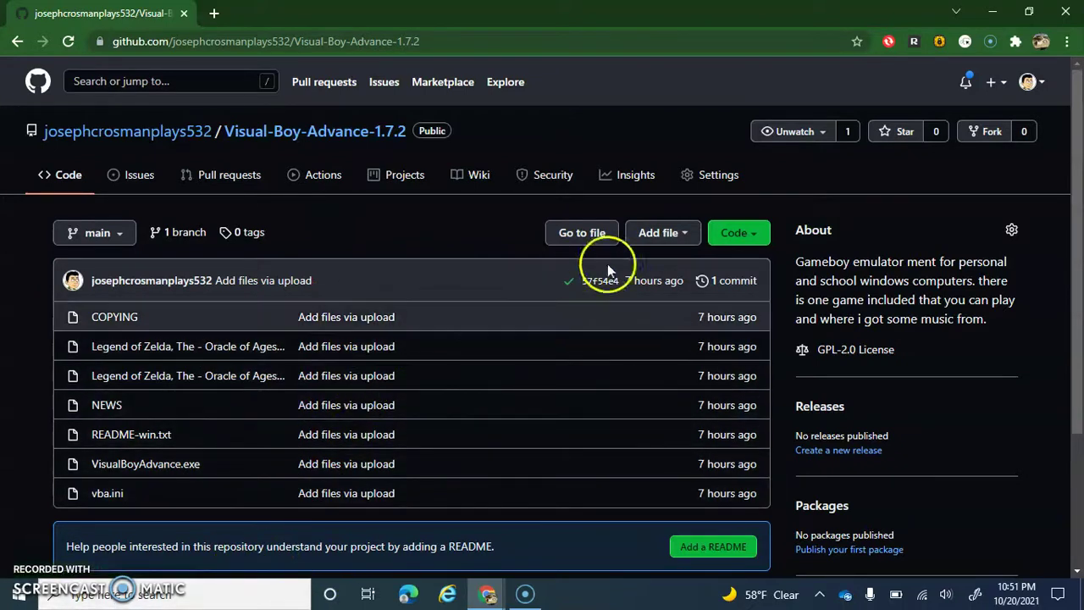
Step: Download the Visual-Boy-Advance-1.7.2 repository as a ZIP archive
{"action": "left_click", "coordinate": [656, 233]}
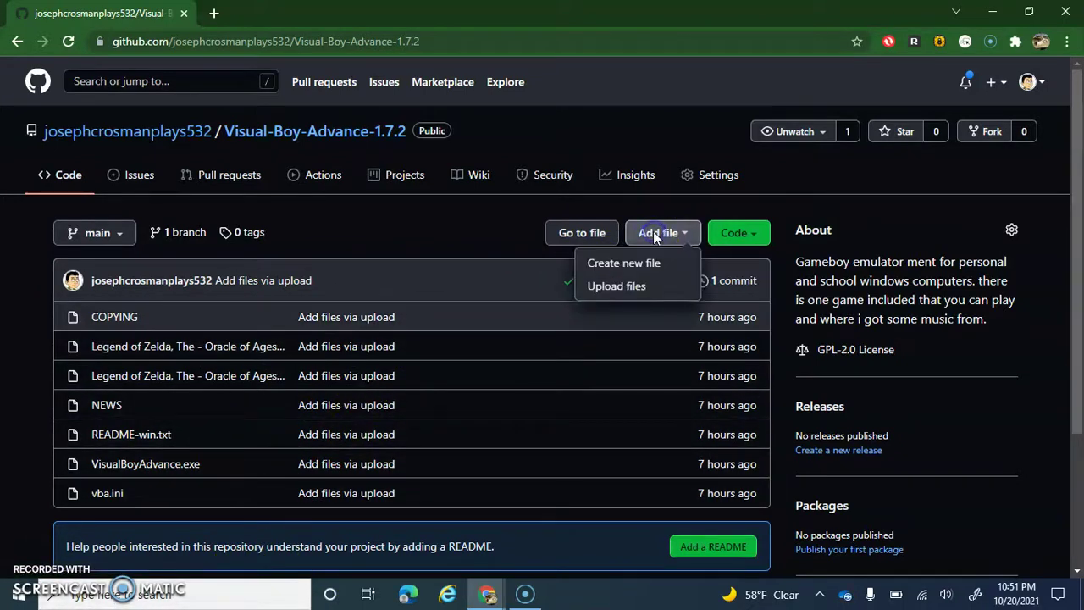
{"action": "left_click", "coordinate": [718, 236]}
{"action": "left_click", "coordinate": [720, 239]}
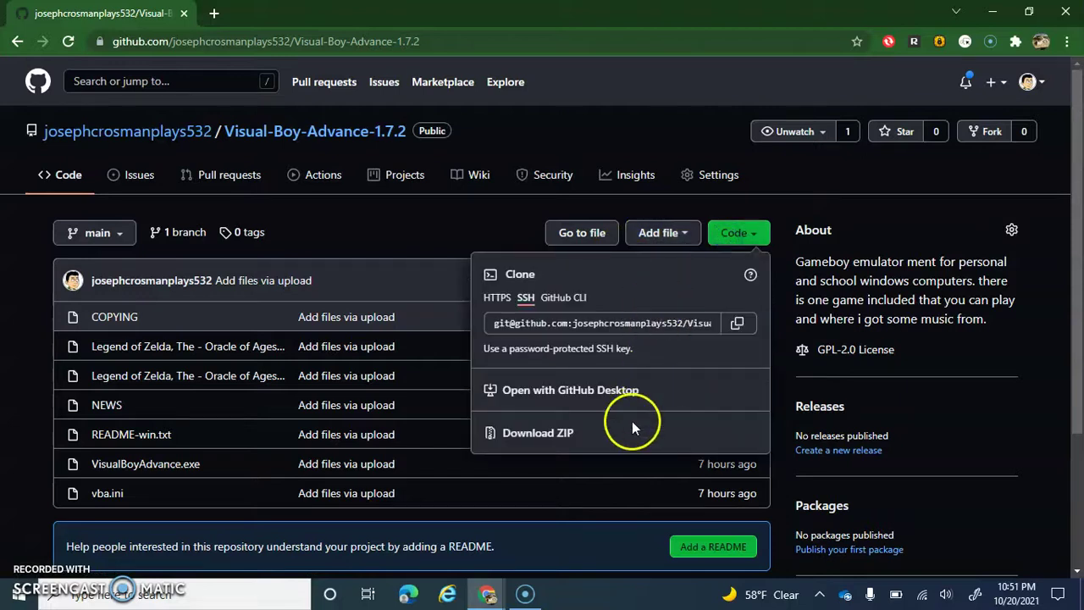
{"action": "left_click", "coordinate": [586, 433]}
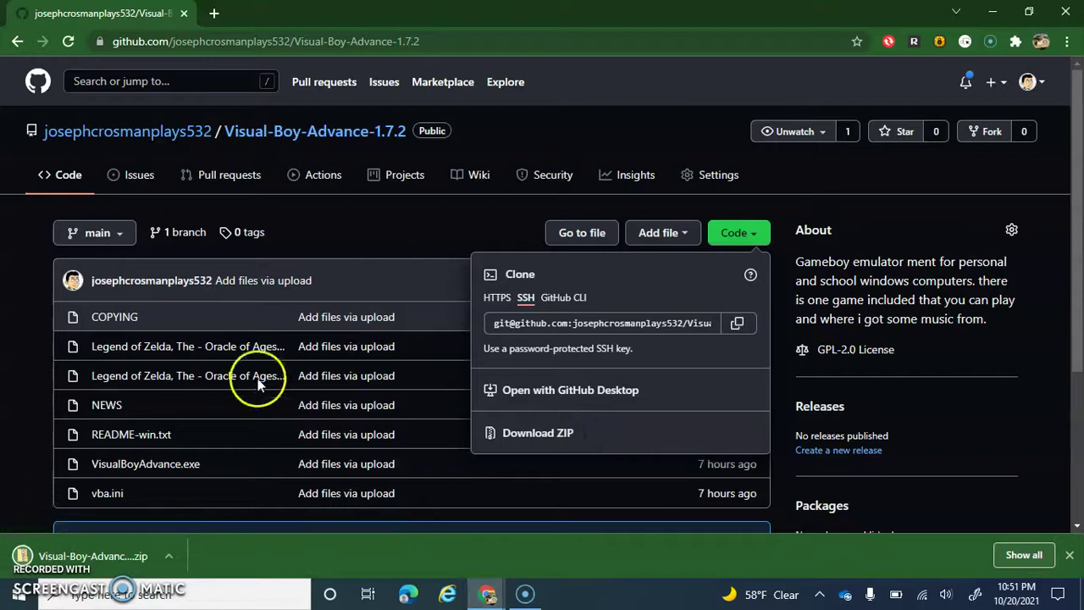
Step: Open the downloaded archive and extract all its contents to the default Visual-Boy-Advance-1.7.2-main folder in Downloads
{"action": "left_click", "coordinate": [153, 555]}
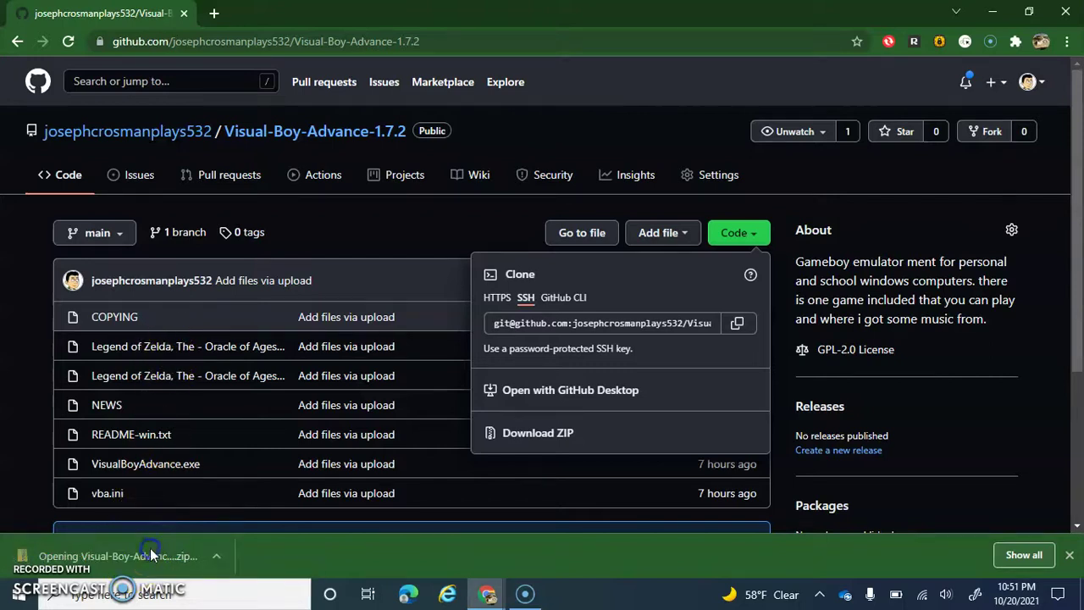
{"action": "left_click", "coordinate": [244, 176]}
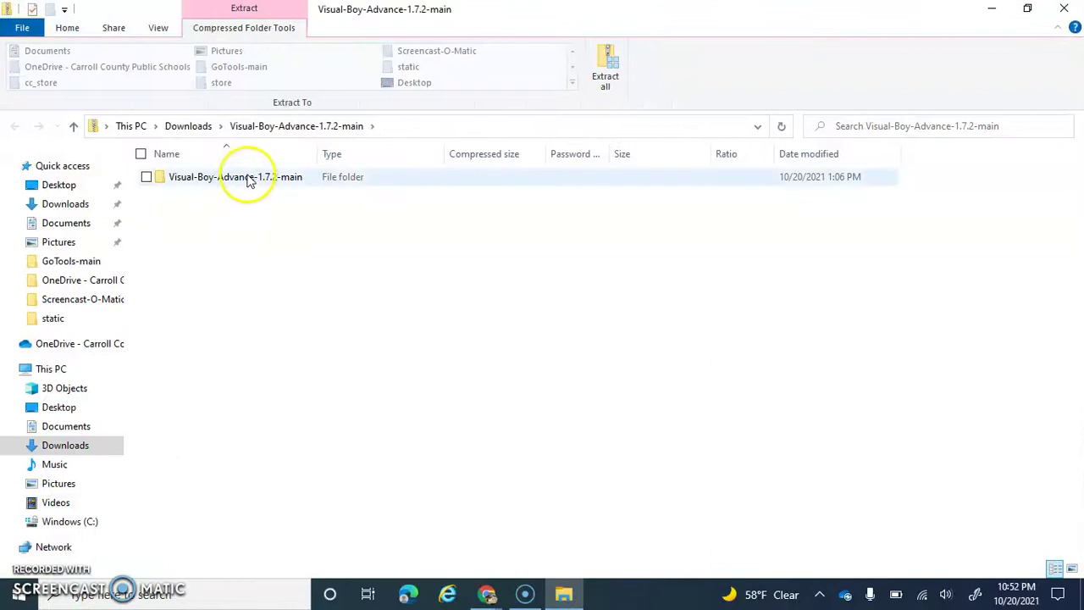
{"action": "left_click", "coordinate": [603, 69]}
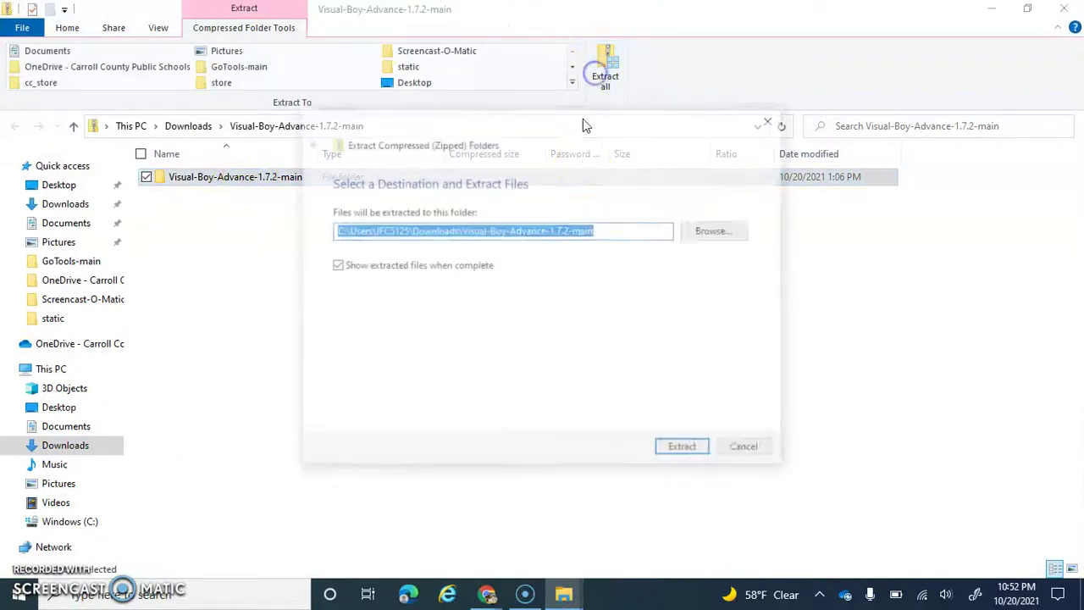
{"action": "left_click", "coordinate": [684, 449]}
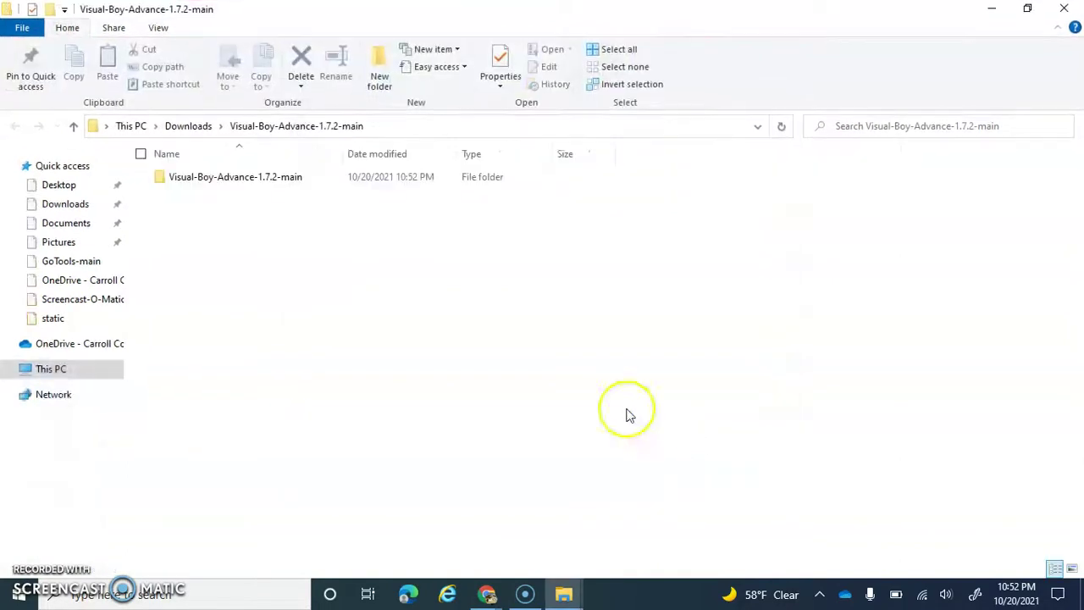
Step: Launch VisualBoyAdvance from the extracted folder and load the Legend of Zelda: Oracle of Ages ROM in a maximized window
{"action": "double_click", "coordinate": [298, 179]}
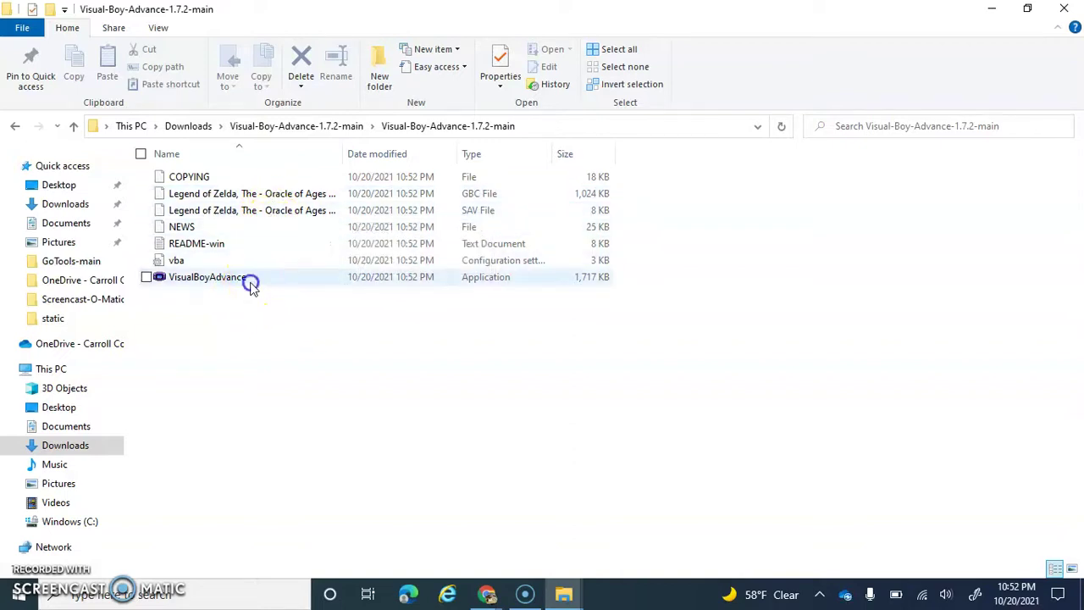
{"action": "left_click", "coordinate": [251, 286]}
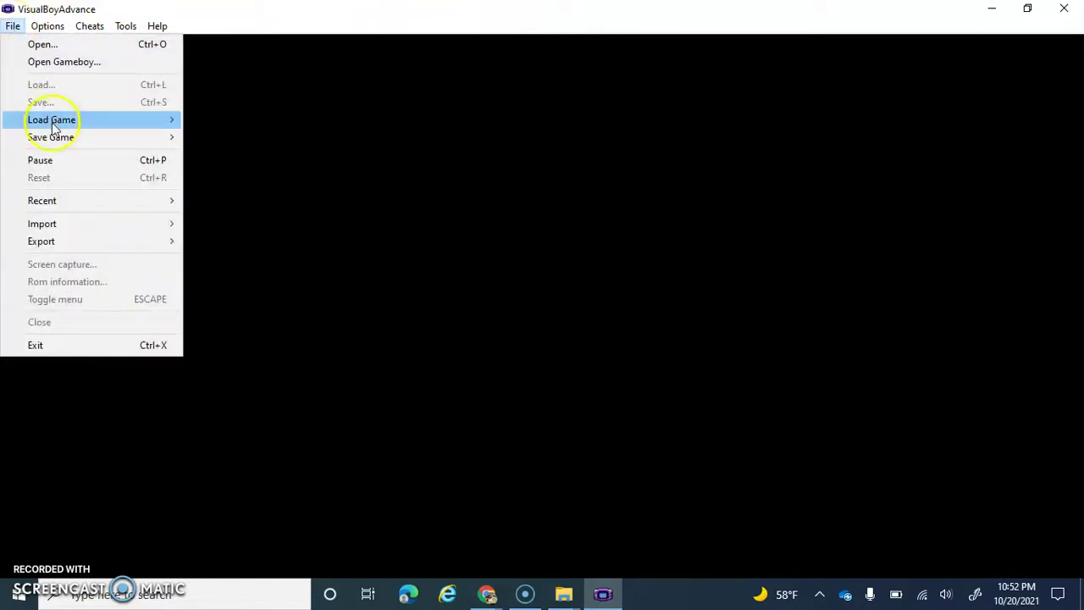
{"action": "left_click", "coordinate": [39, 63]}
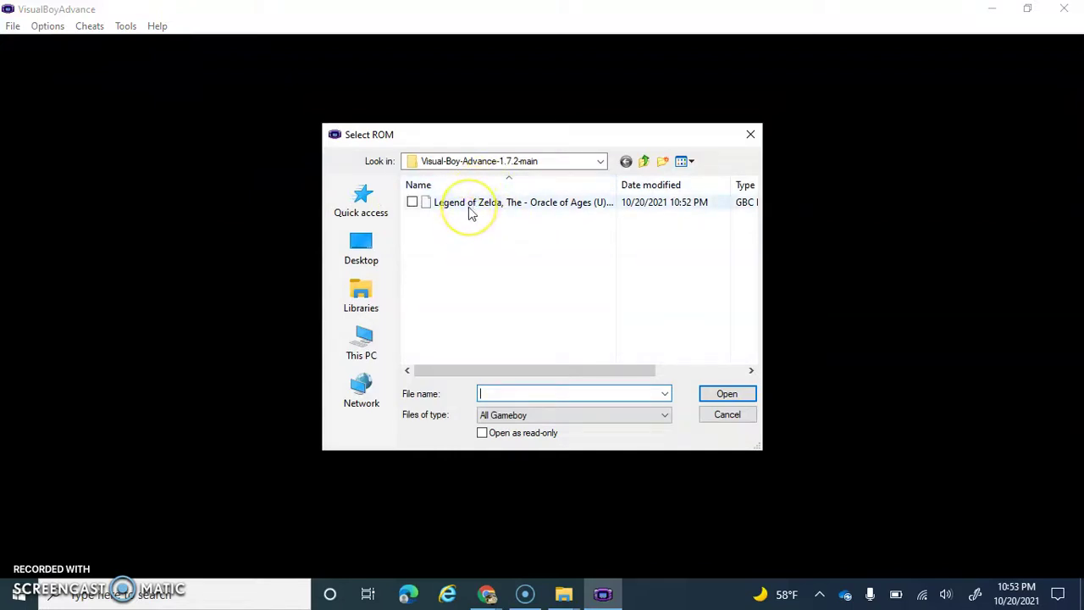
{"action": "left_click", "coordinate": [468, 207]}
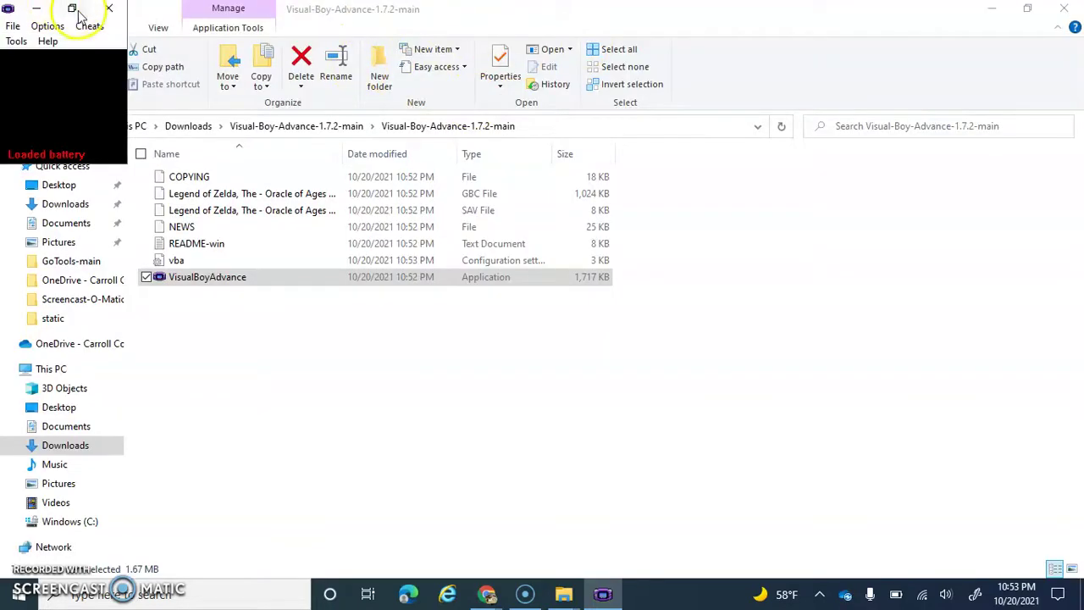
{"action": "left_click", "coordinate": [140, 10]}
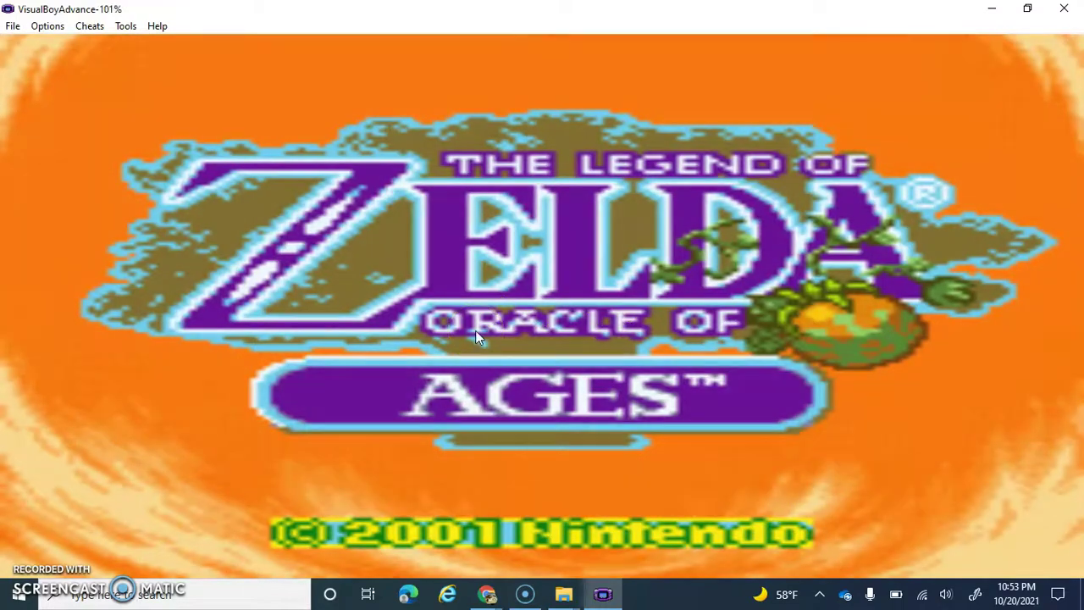
Step: Start the game from the title screen and browse the save slots, ending on the Link file in slot 1
{"action": "key", "text": "Return"}
{"action": "left_click", "coordinate": [339, 254]}
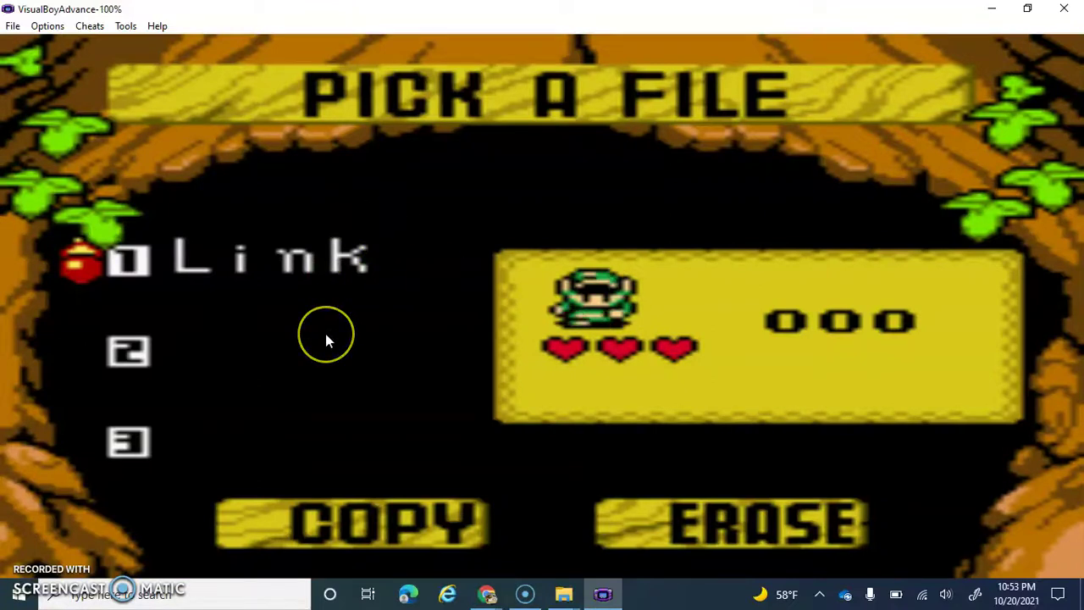
{"action": "key", "text": "Down"}
{"action": "key", "text": "Up"}
{"action": "key", "text": "Down"}
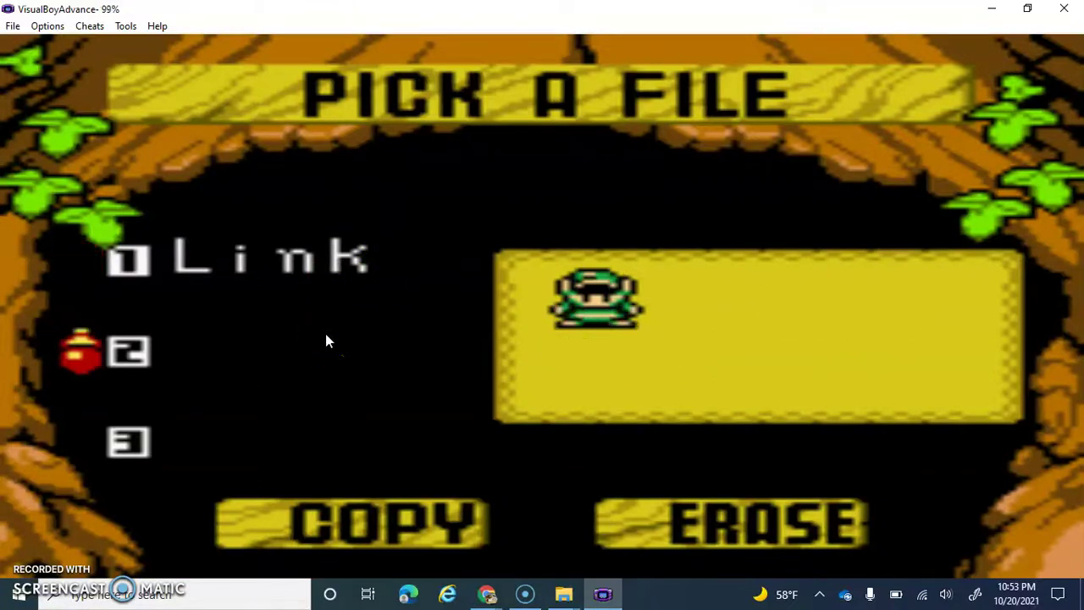
{"action": "key", "text": "Up"}
{"action": "left_click", "coordinate": [246, 280]}
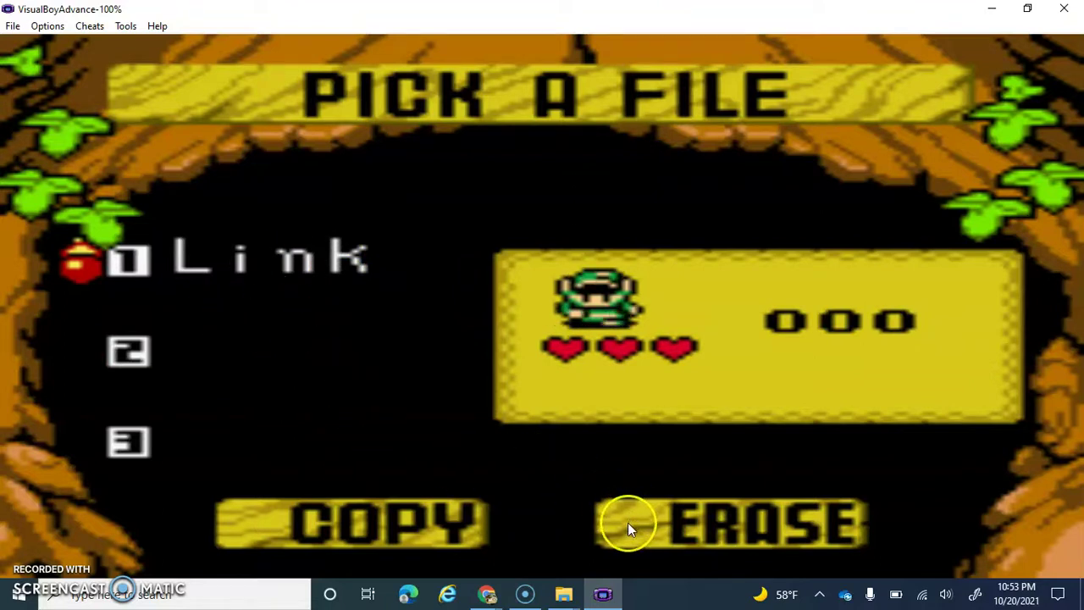
{"action": "key", "text": "Down"}
{"action": "key", "text": "Down"}
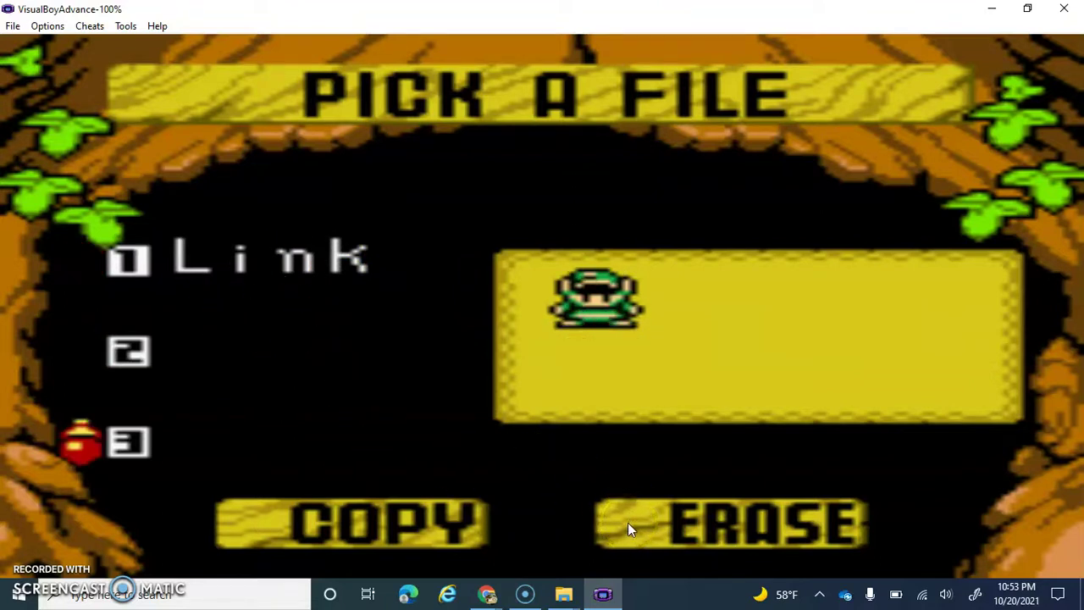
{"action": "key", "text": "Up"}
{"action": "key", "text": "Up"}
{"action": "key", "text": "z"}
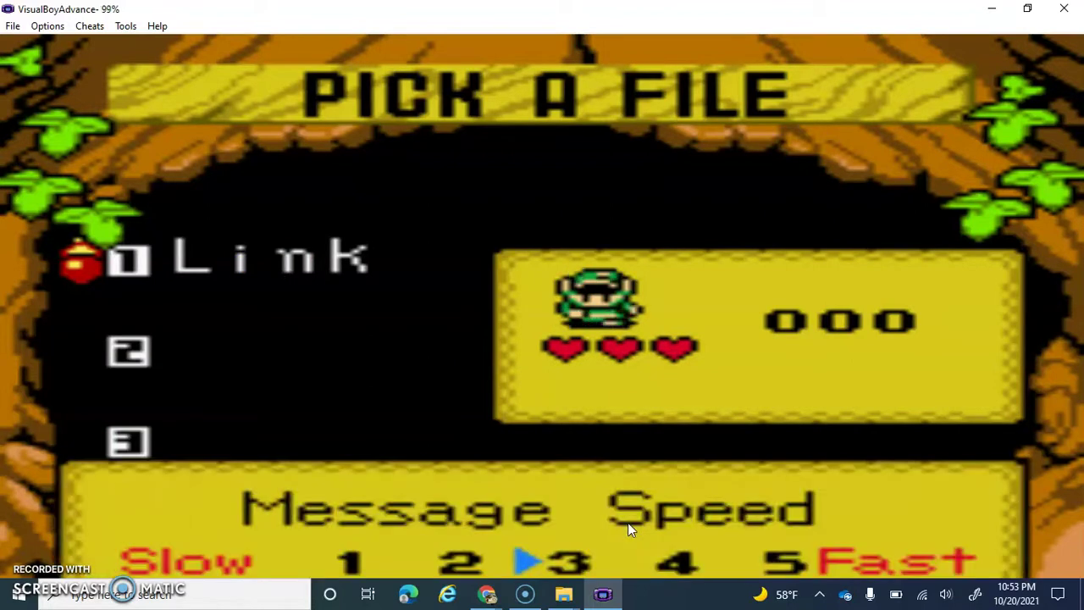
{"action": "left_click", "coordinate": [554, 549]}
{"action": "key", "text": "z"}
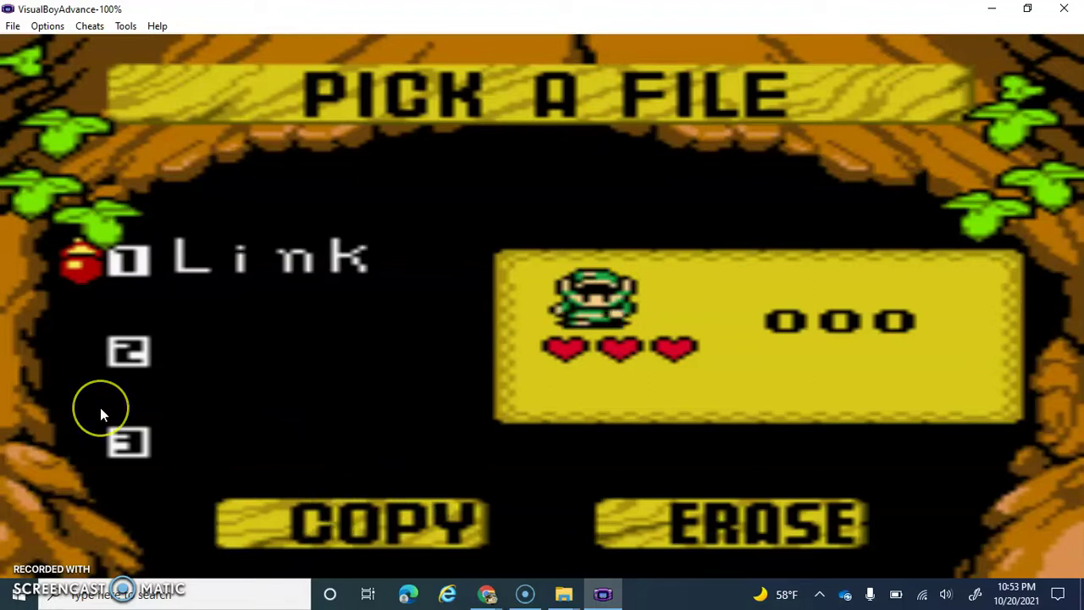
Step: Return to slot 1 on the file screen and start the game with the Link file
{"action": "key", "text": "Down"}
{"action": "key", "text": "Down"}
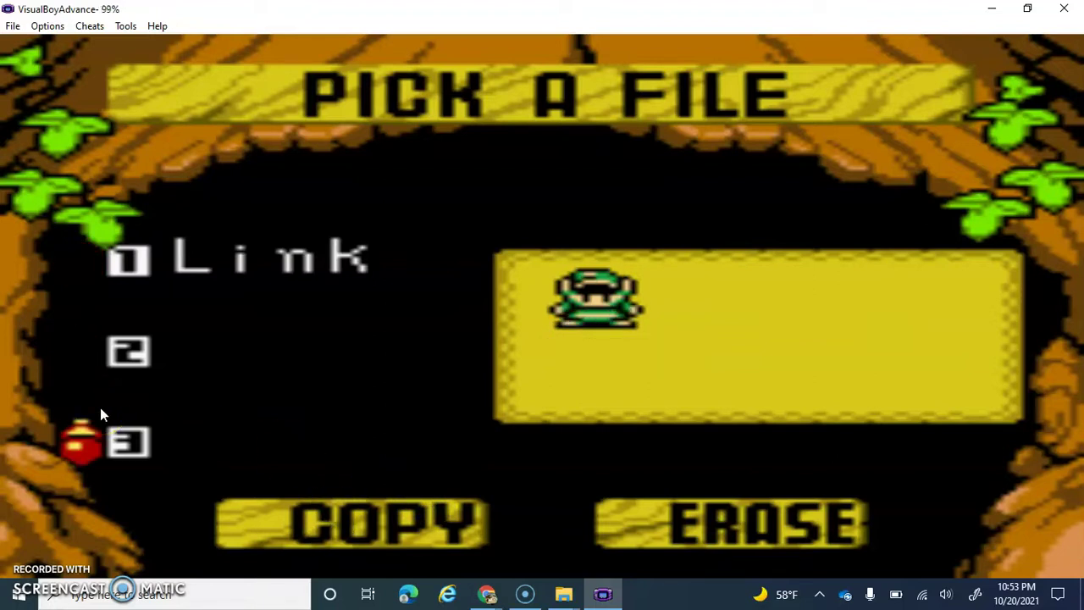
{"action": "key", "text": "Up"}
{"action": "key", "text": "Up"}
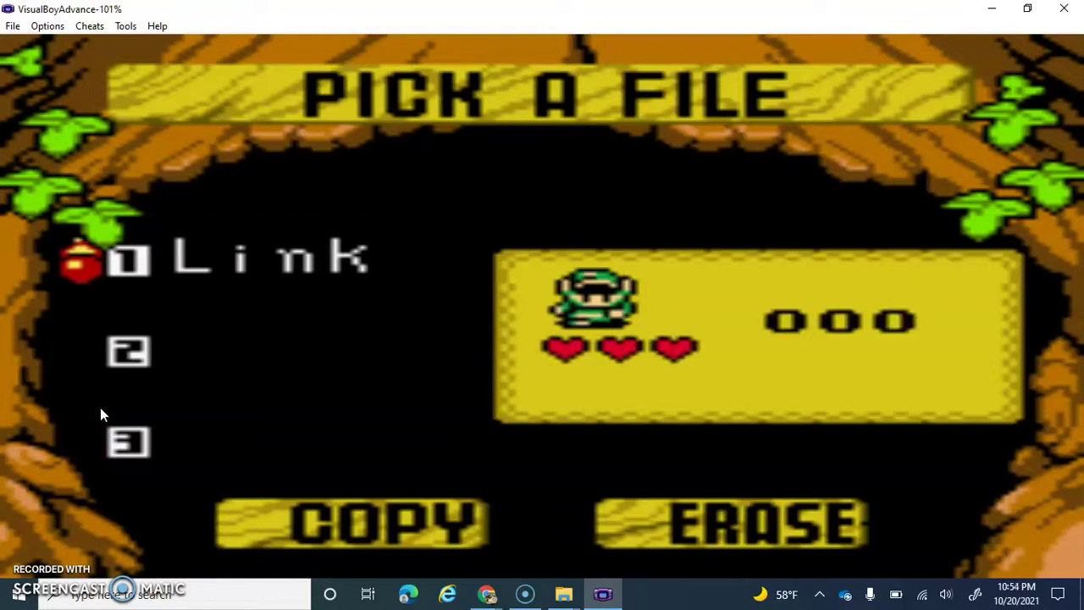
{"action": "key", "text": "z"}
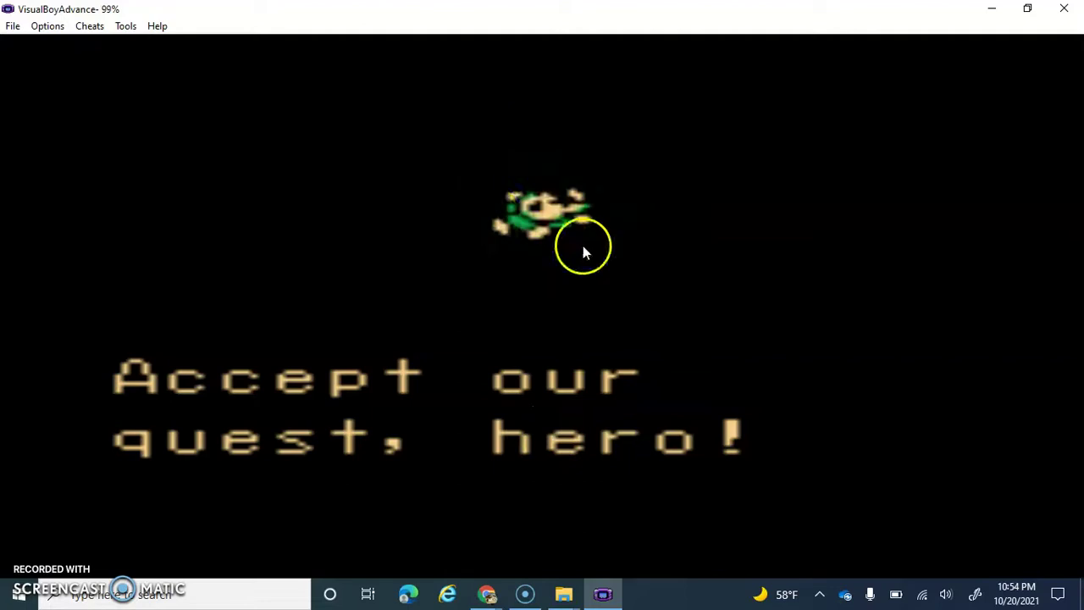
Step: Exit the emulator and close both File Explorer windows once the Oracle of Ages SAV file has been selected
{"action": "left_click", "coordinate": [1063, 8]}
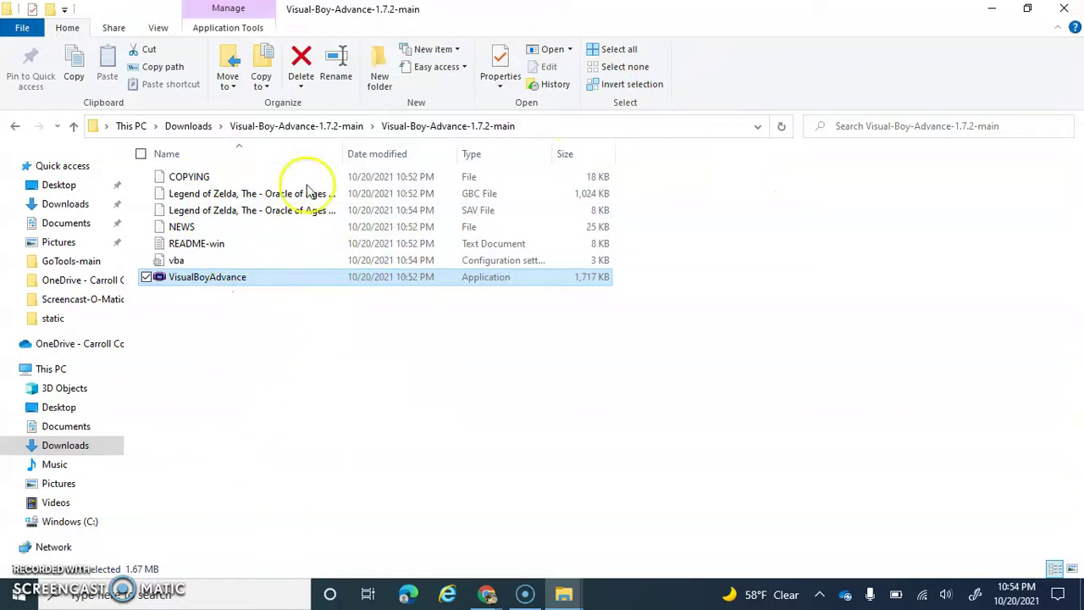
{"action": "left_click", "coordinate": [275, 209]}
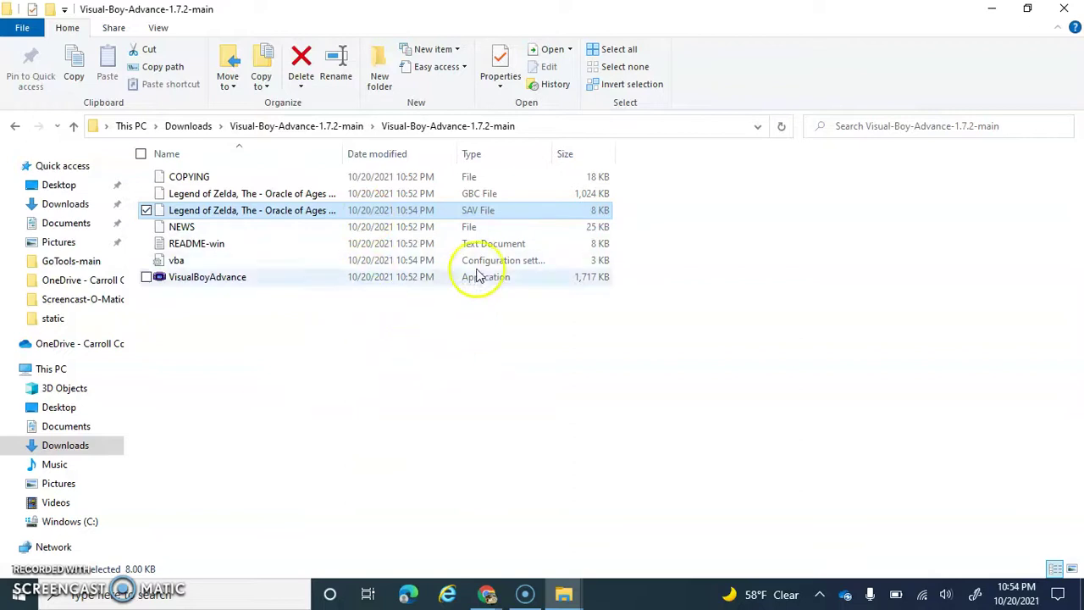
{"action": "left_click", "coordinate": [1072, 9]}
{"action": "left_click", "coordinate": [1074, 8]}
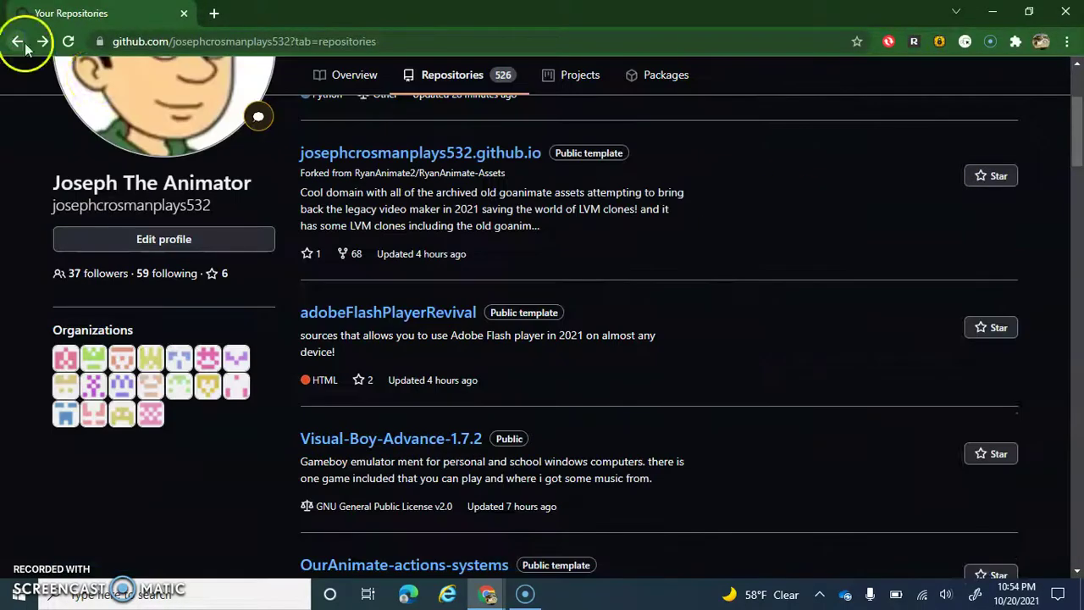
Step: Open the blender repository from the repositories list and download it as a ZIP file
{"action": "scroll", "coordinate": [412, 297], "scroll_direction": "up", "scroll_amount": 3}
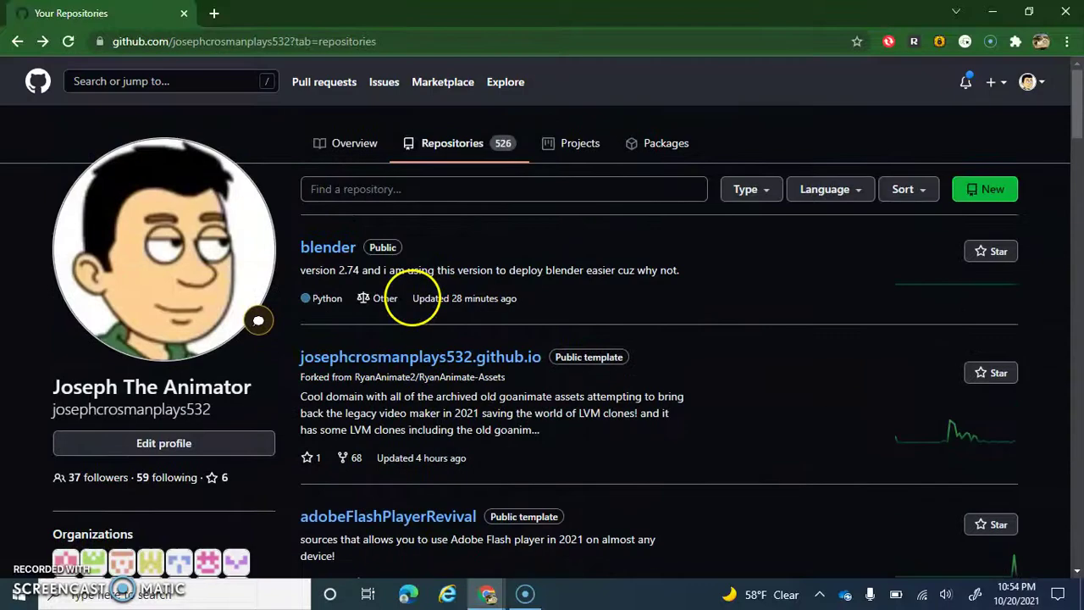
{"action": "left_click", "coordinate": [309, 248]}
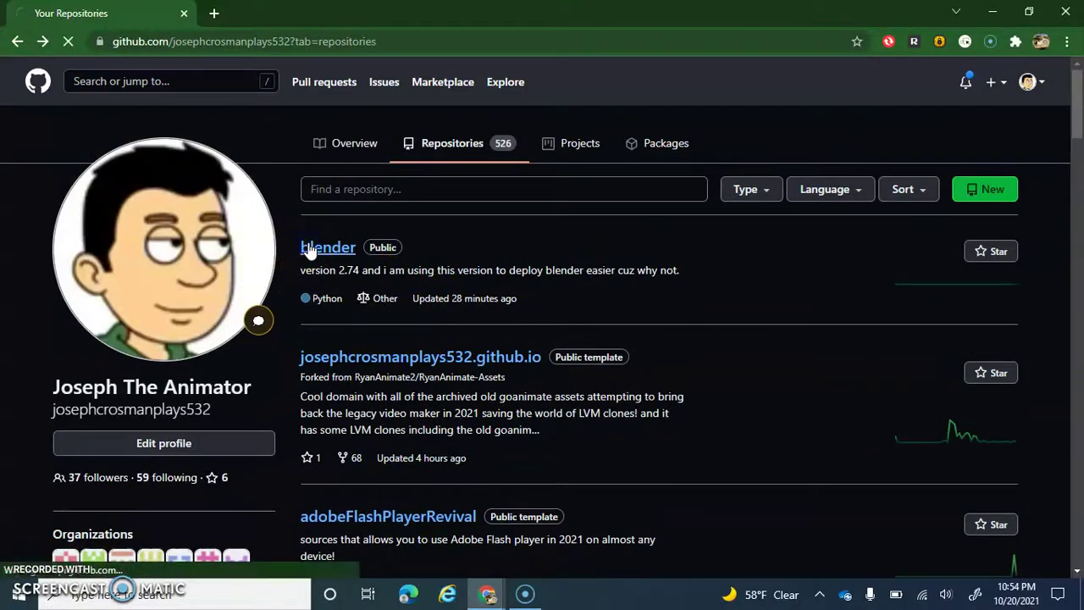
{"action": "scroll", "coordinate": [310, 246], "scroll_direction": "down", "scroll_amount": 6}
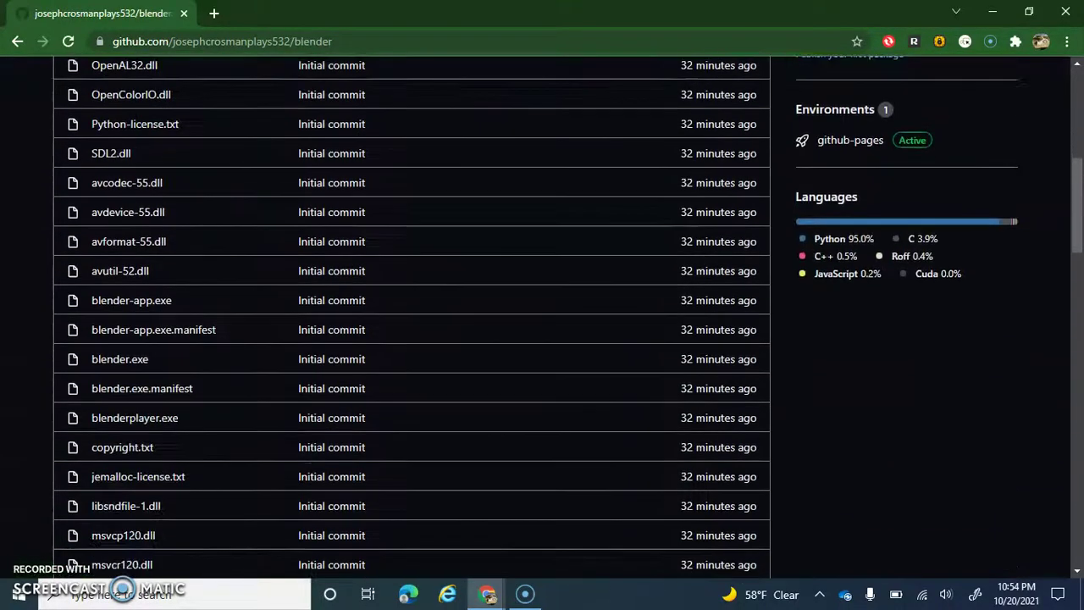
{"action": "scroll", "coordinate": [411, 313], "scroll_direction": "up", "scroll_amount": 1}
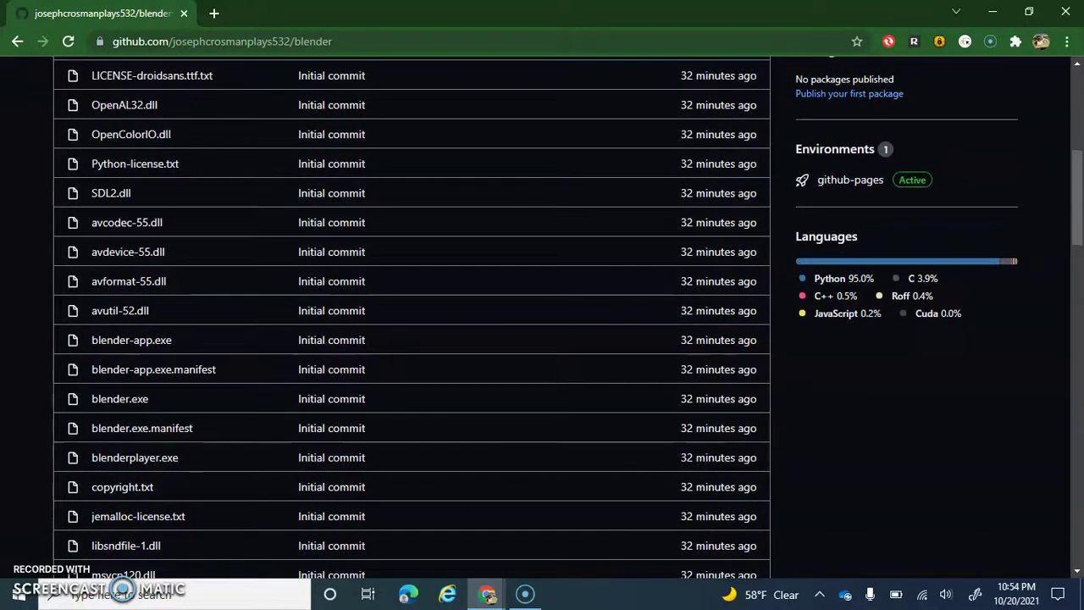
{"action": "scroll", "coordinate": [411, 314], "scroll_direction": "up", "scroll_amount": 6}
{"action": "scroll", "coordinate": [412, 313], "scroll_direction": "down", "scroll_amount": 20}
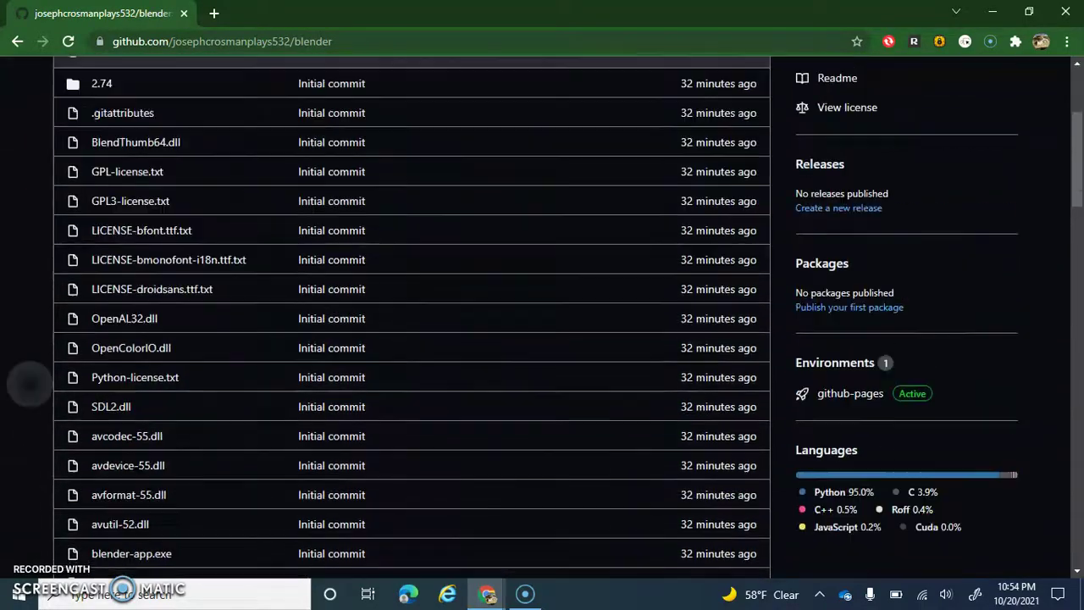
{"action": "scroll", "coordinate": [411, 313], "scroll_direction": "up", "scroll_amount": 8}
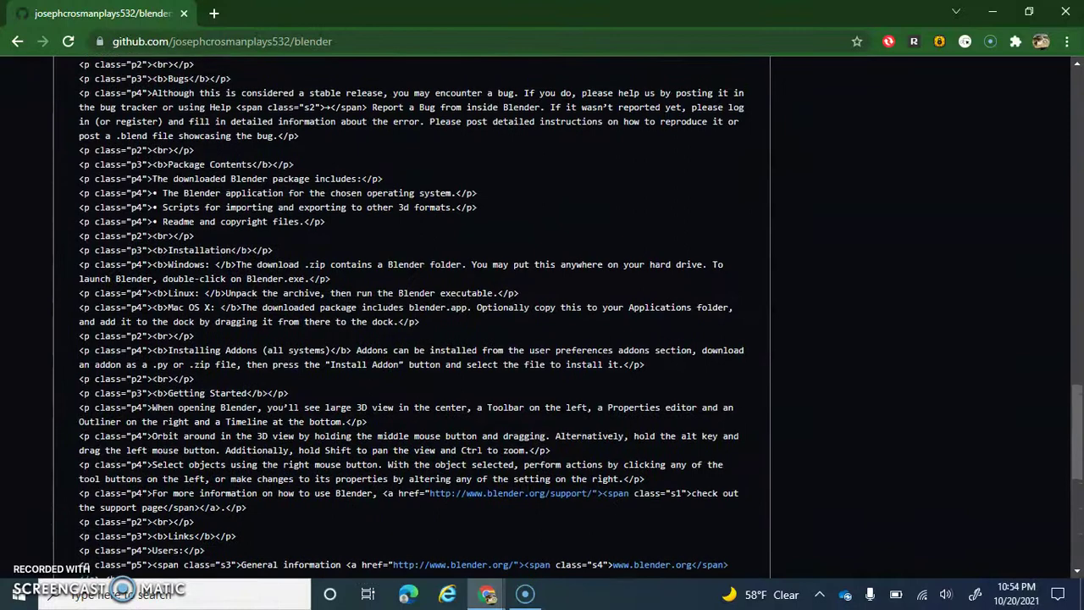
{"action": "scroll", "coordinate": [412, 313], "scroll_direction": "up", "scroll_amount": 10}
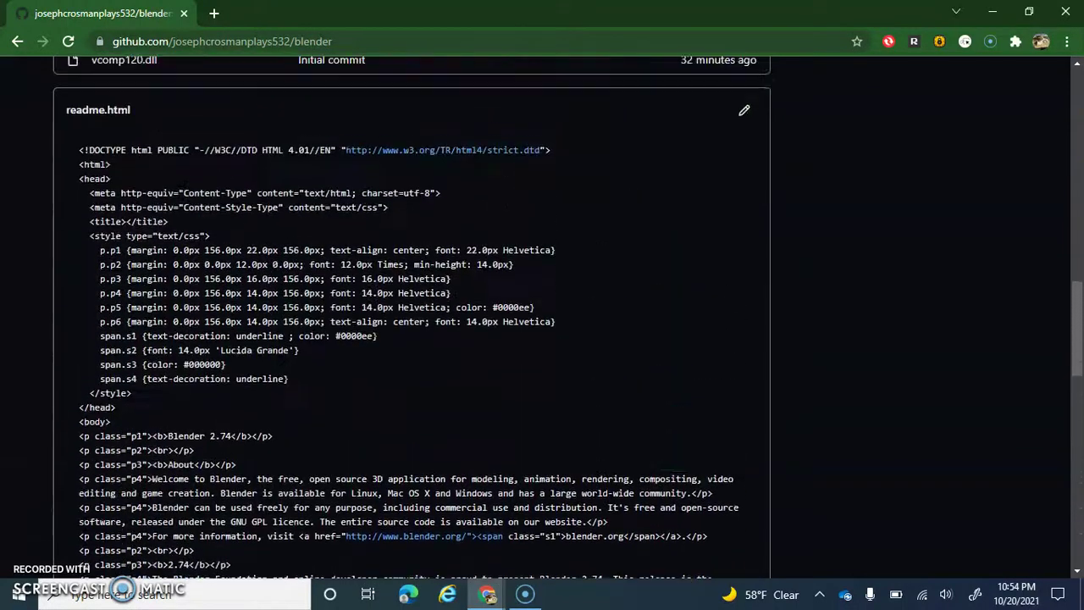
{"action": "scroll", "coordinate": [412, 314], "scroll_direction": "up", "scroll_amount": 10}
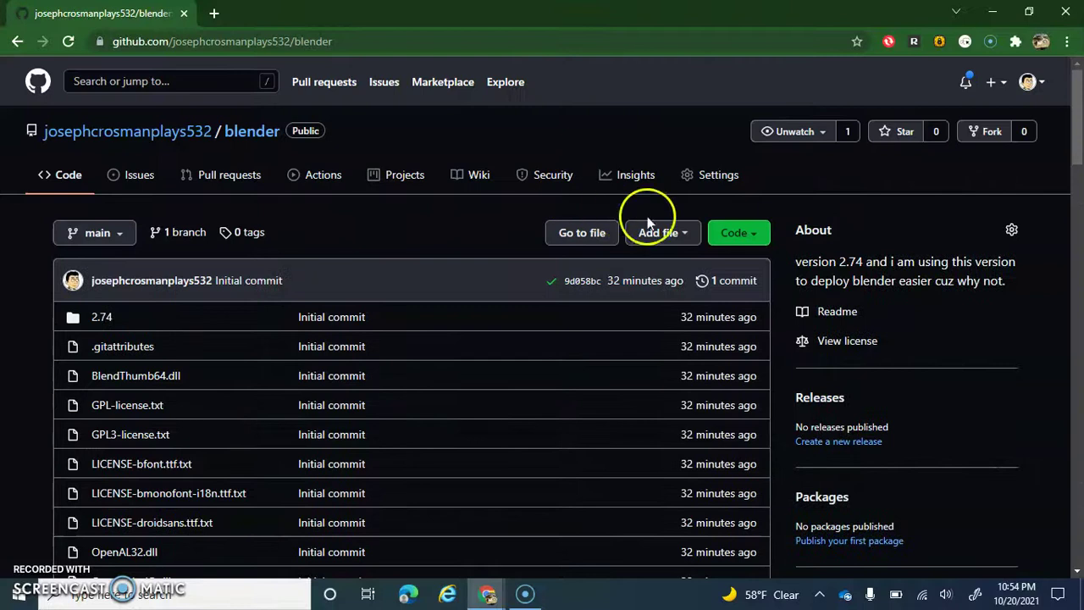
{"action": "left_click", "coordinate": [724, 232]}
{"action": "left_click", "coordinate": [565, 441]}
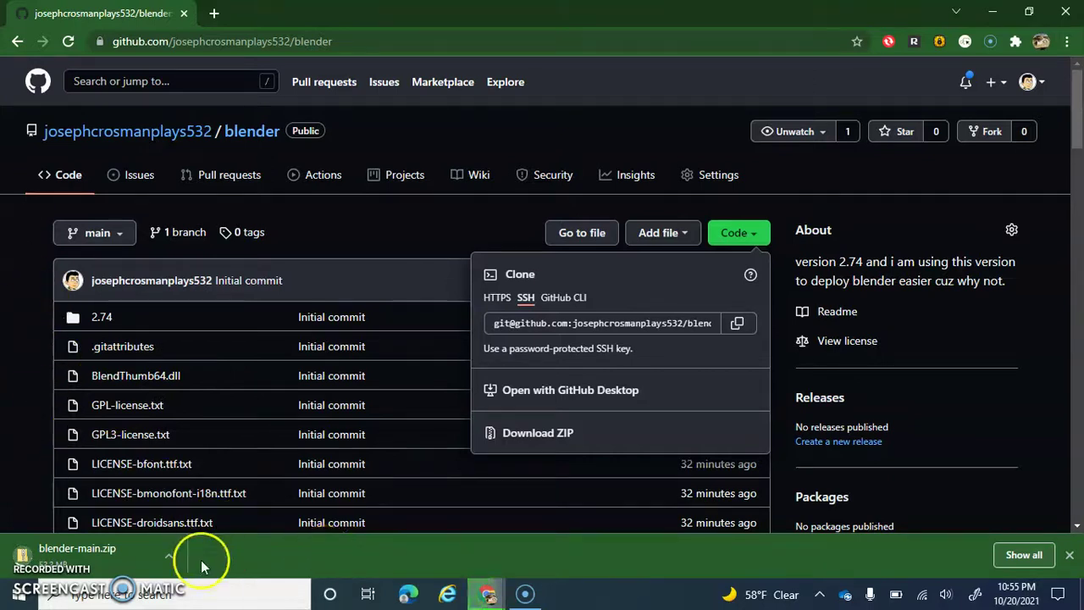
Step: Switch to the Microsoft Store, view all apps in the Carroll County Public Schools collection, and close the store
{"action": "left_click", "coordinate": [18, 593]}
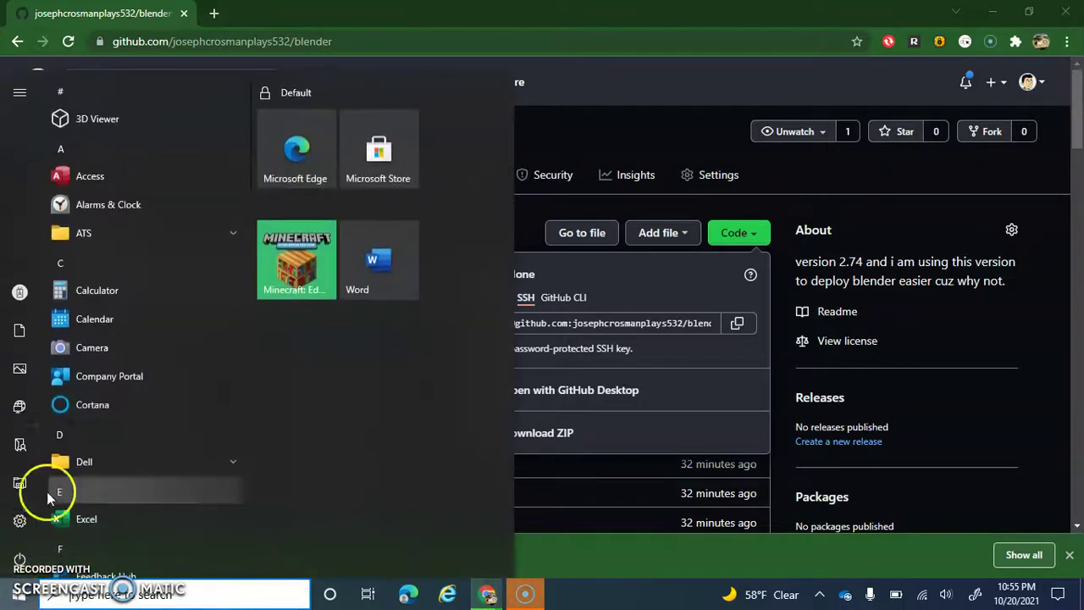
{"action": "left_click", "coordinate": [403, 140]}
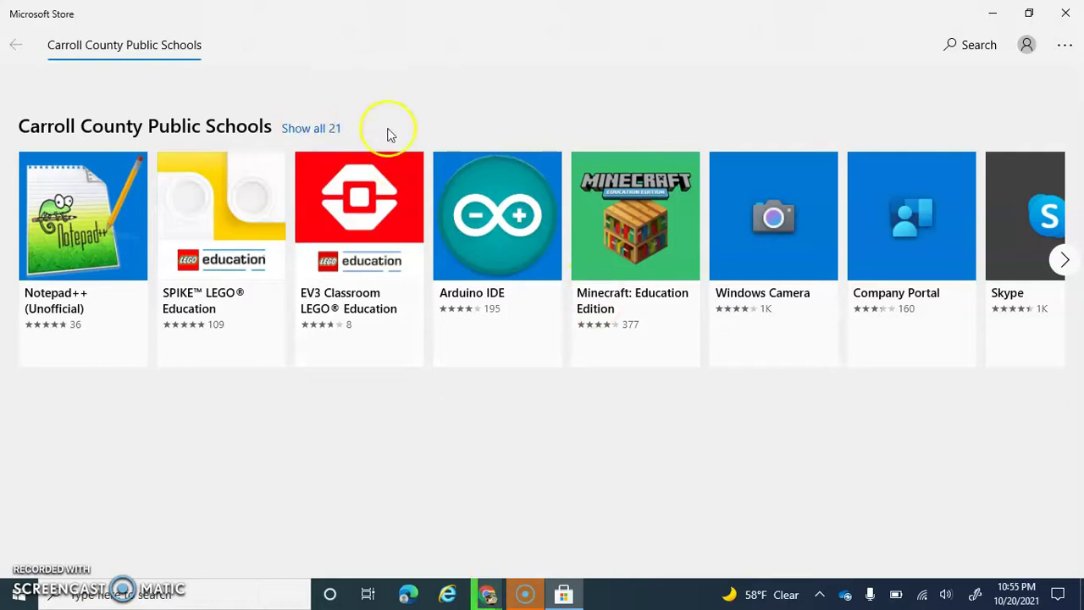
{"action": "left_click", "coordinate": [324, 130]}
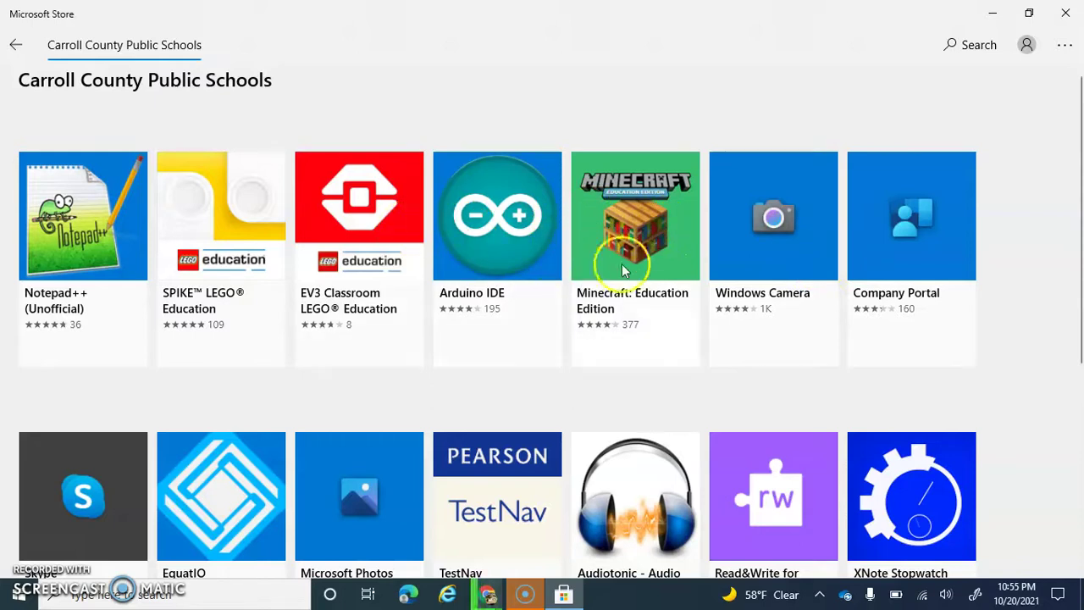
{"action": "left_click", "coordinate": [1029, 12]}
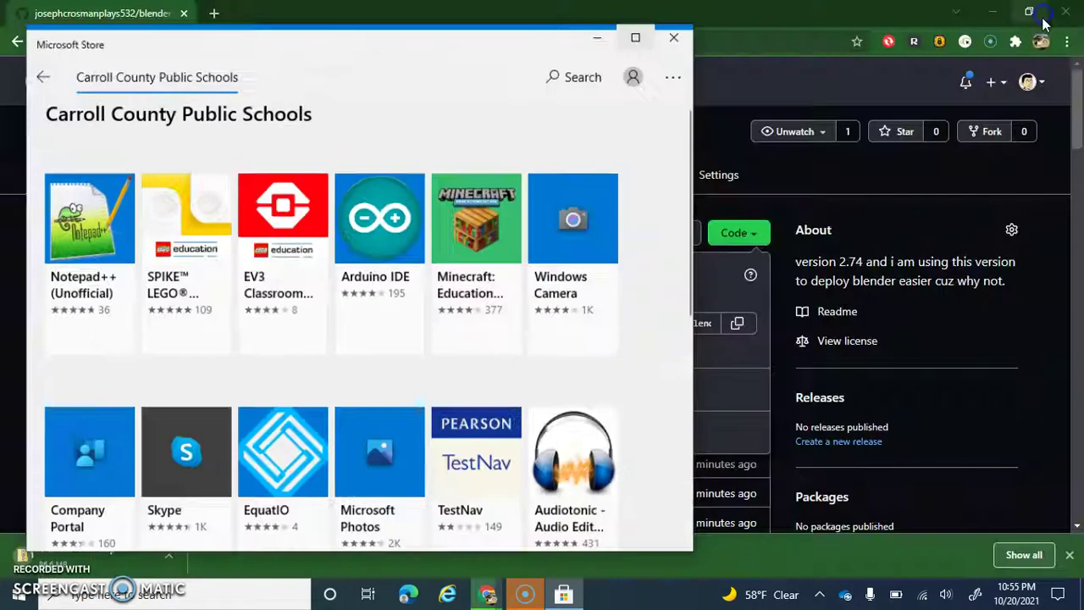
{"action": "left_click", "coordinate": [687, 65]}
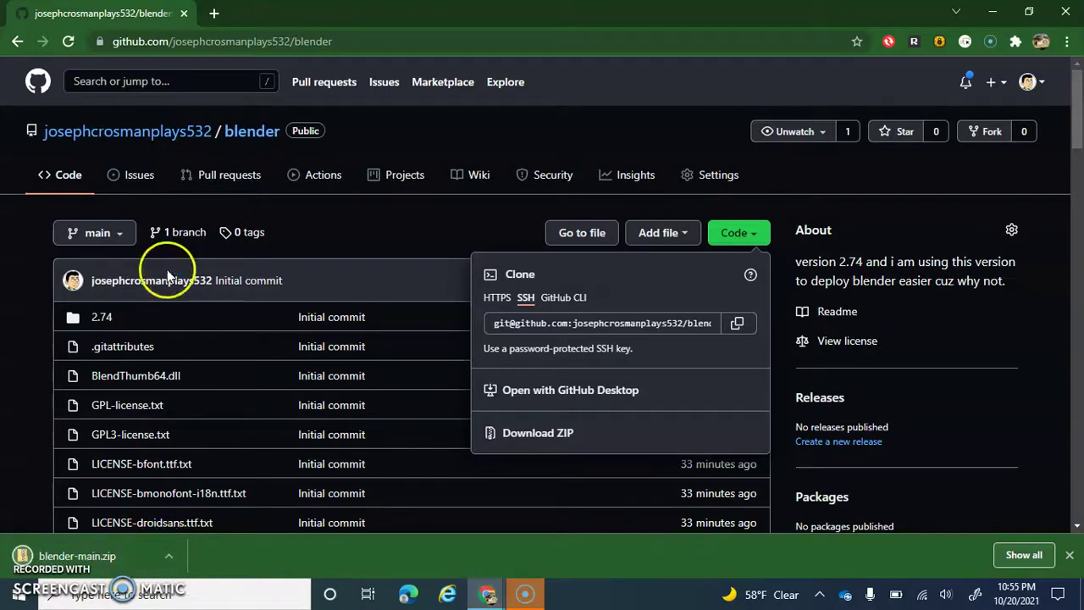
Step: Open Retrostic's Legend Of Zelda, The - Oracle Of Ages ROM page in a new browser tab
{"action": "left_click", "coordinate": [216, 14]}
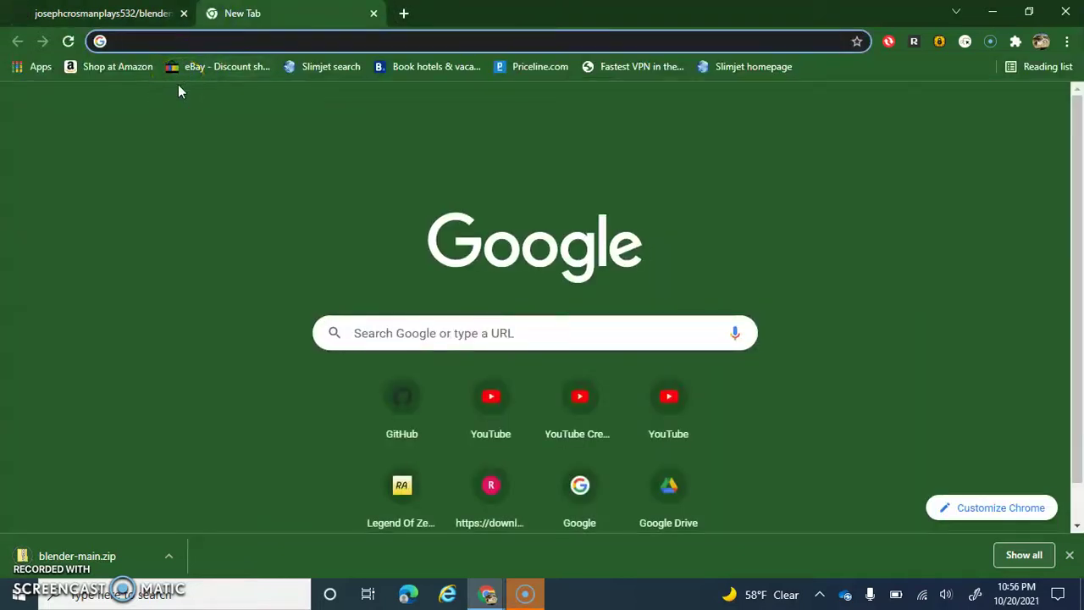
{"action": "type", "text": "g"}
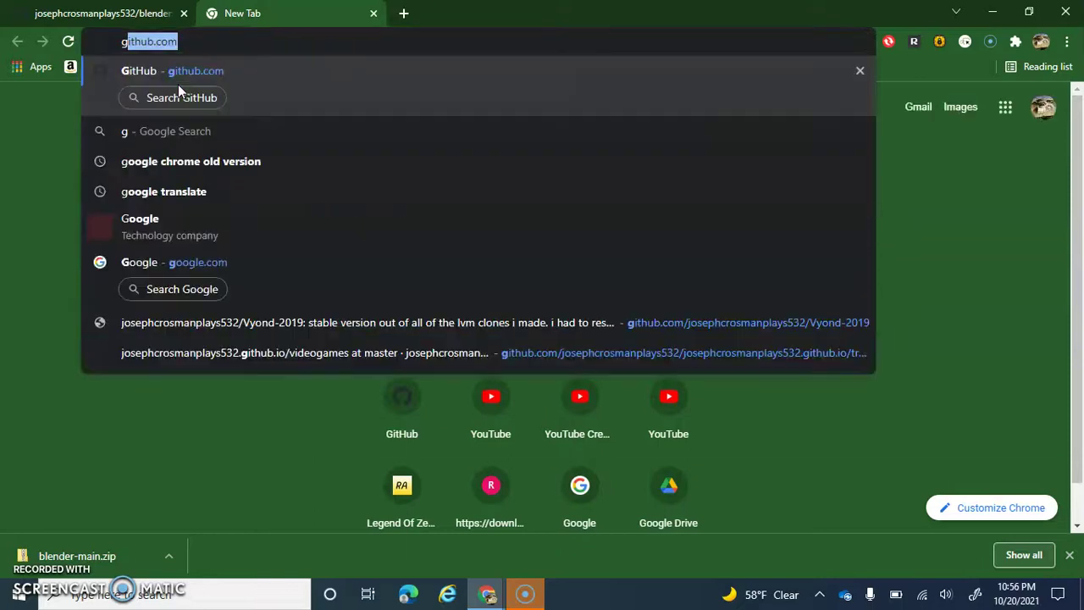
{"action": "key", "text": "BackSpace"}
{"action": "key", "text": "BackSpace"}
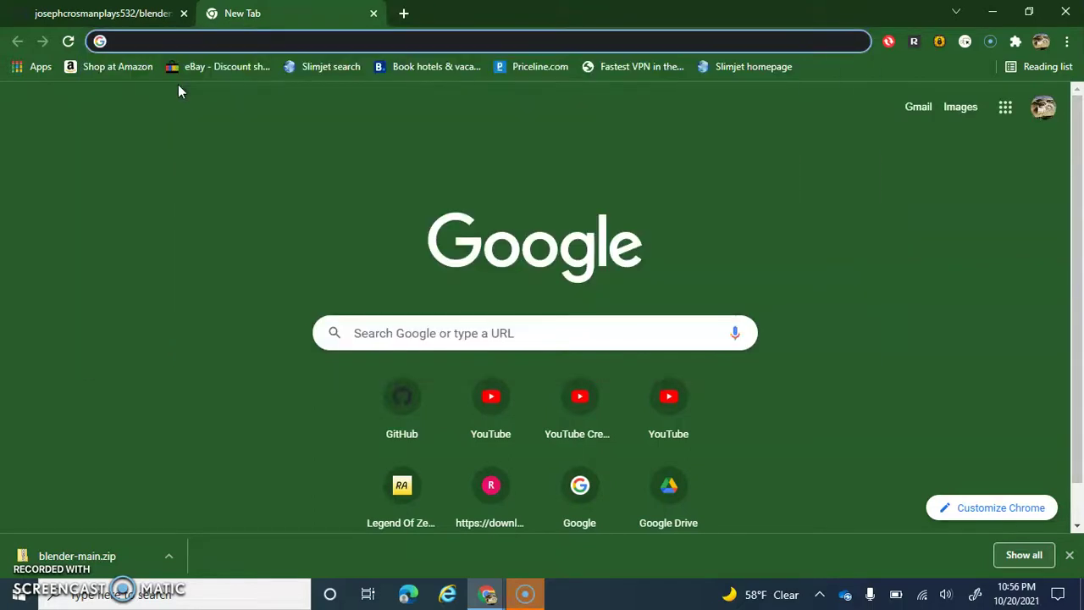
{"action": "type", "text": "r"}
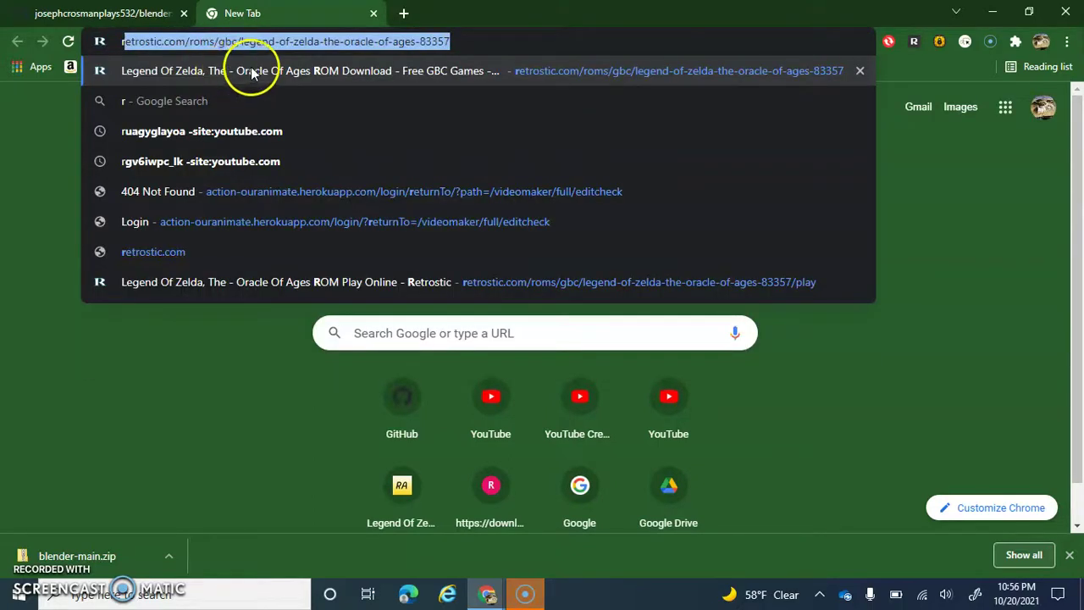
{"action": "left_click", "coordinate": [161, 72]}
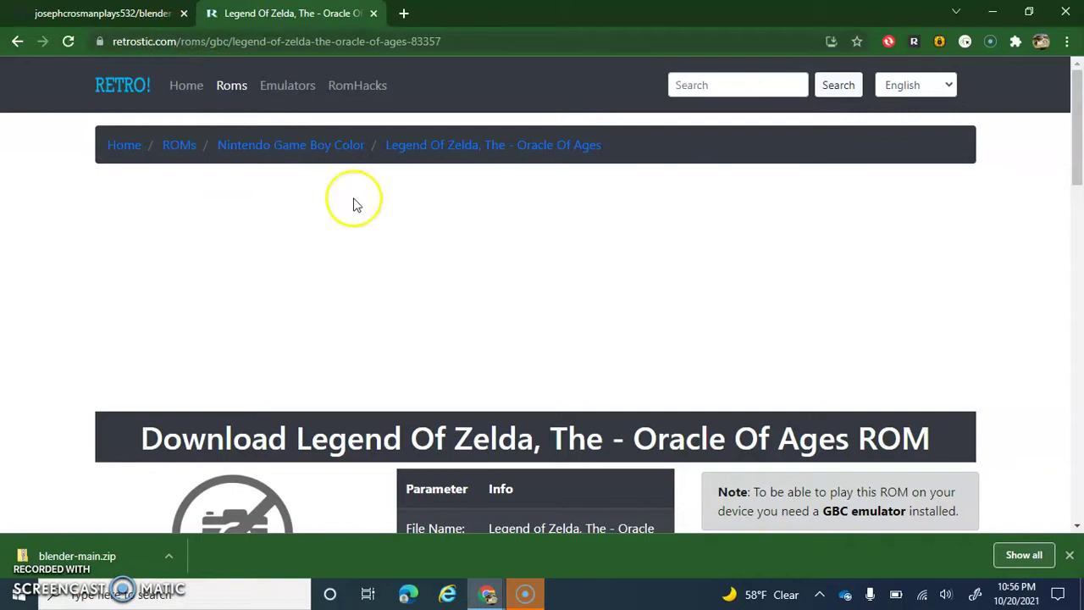
Step: Shorten the ROM page's address to the site root and go to the retrostic.com home page
{"action": "left_click_drag", "start_coordinate": [230, 40], "coordinate": [497, 28]}
{"action": "key", "text": "BackSpace"}
{"action": "key", "text": "BackSpace"}
{"action": "key", "text": "BackSpace"}
{"action": "key", "text": "BackSpace"}
{"action": "key", "text": "BackSpace"}
{"action": "key", "text": "BackSpace"}
{"action": "key", "text": "BackSpace"}
{"action": "key", "text": "BackSpace"}
{"action": "key", "text": "BackSpace"}
{"action": "key", "text": "BackSpace"}
{"action": "key", "text": "BackSpace"}
{"action": "key", "text": "BackSpace"}
{"action": "key", "text": "BackSpace"}
{"action": "key", "text": "BackSpace"}
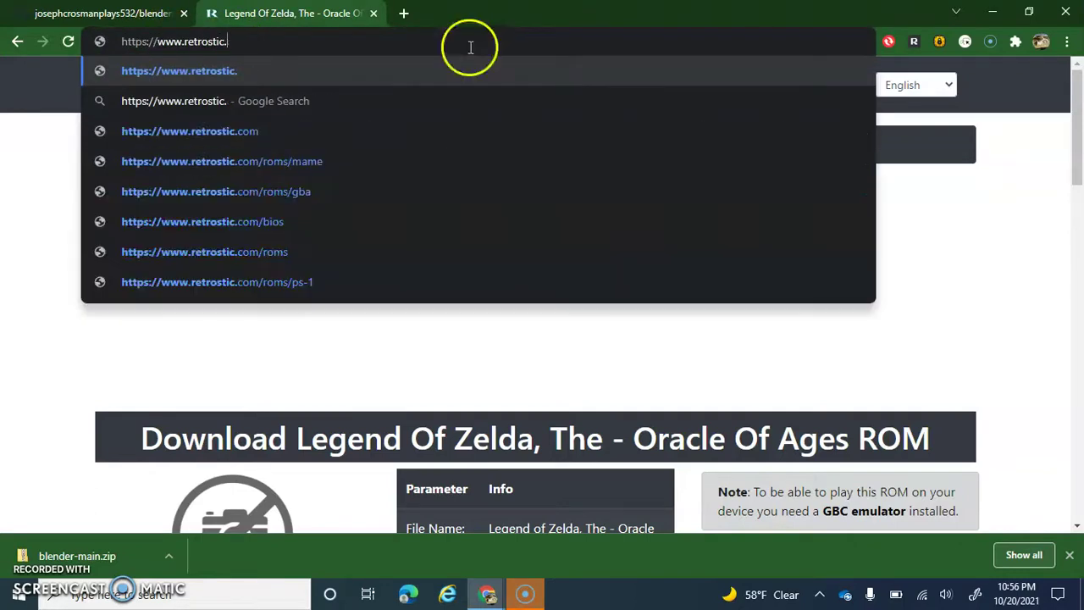
{"action": "left_click", "coordinate": [249, 130]}
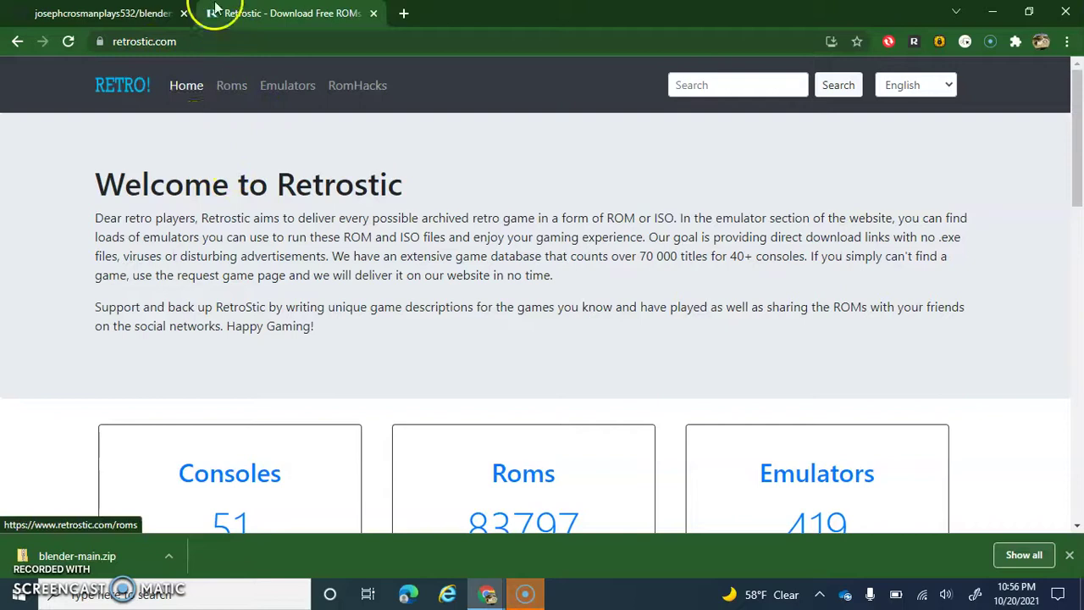
Step: Look through the Retrostic home page's console, ROM and emulator sections and its featured ROM lists
{"action": "scroll", "coordinate": [282, 201], "scroll_direction": "down", "scroll_amount": 3}
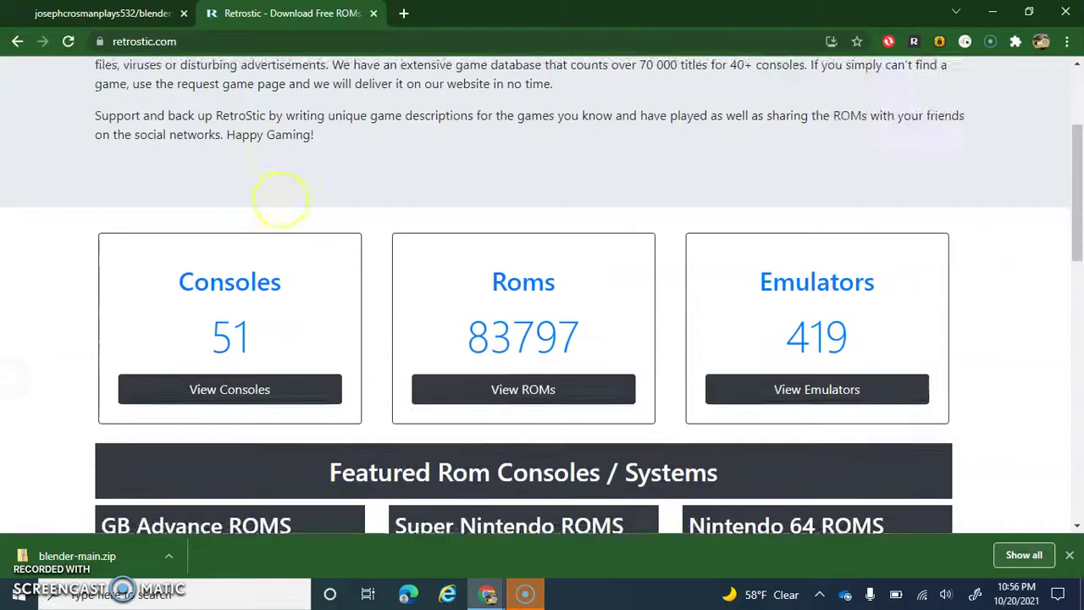
{"action": "scroll", "coordinate": [542, 296], "scroll_direction": "up", "scroll_amount": 3}
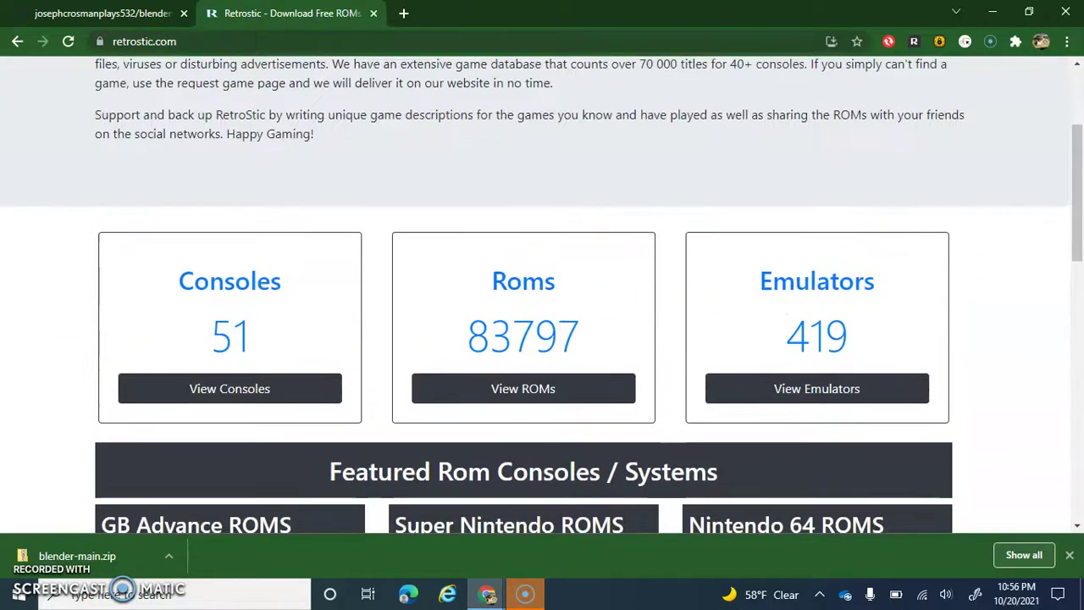
{"action": "scroll", "coordinate": [542, 296], "scroll_direction": "down", "scroll_amount": 3}
{"action": "scroll", "coordinate": [542, 296], "scroll_direction": "down", "scroll_amount": 5}
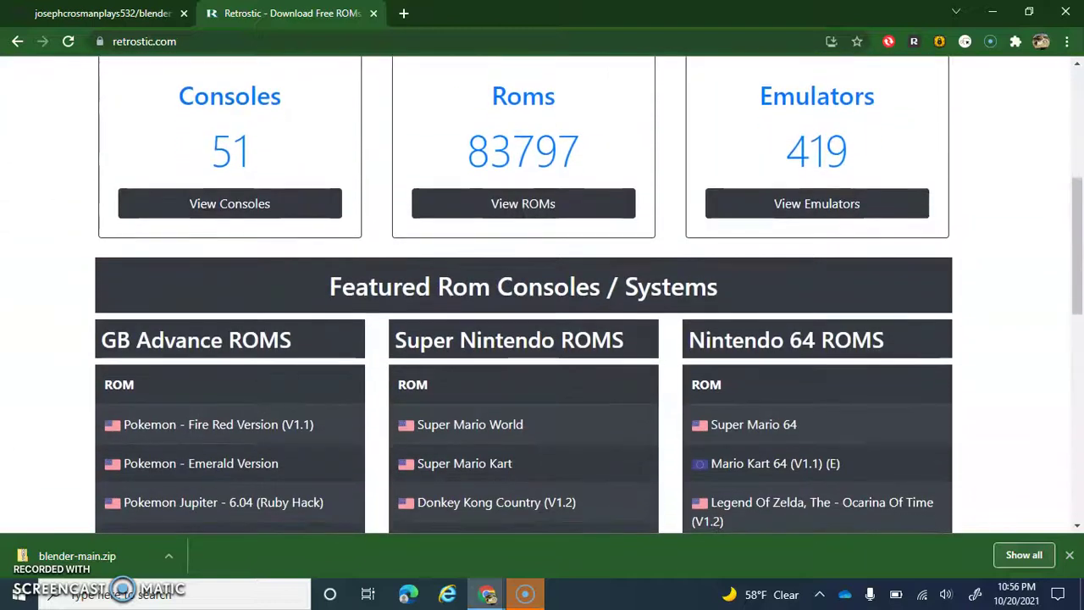
{"action": "scroll", "coordinate": [542, 296], "scroll_direction": "down", "scroll_amount": 1}
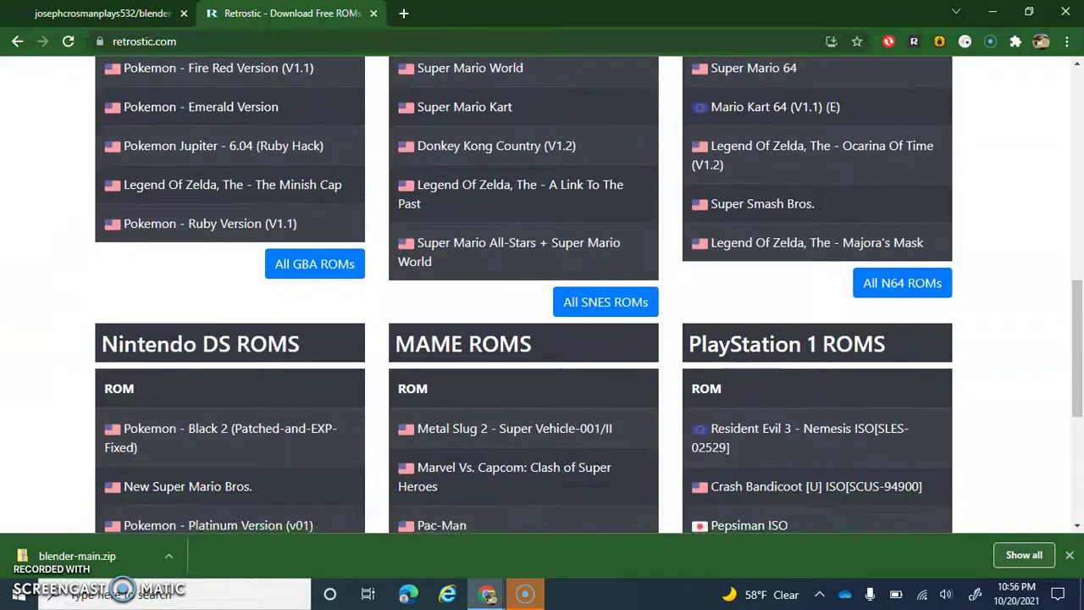
{"action": "scroll", "coordinate": [542, 296], "scroll_direction": "up", "scroll_amount": 1}
{"action": "scroll", "coordinate": [543, 296], "scroll_direction": "down", "scroll_amount": 4}
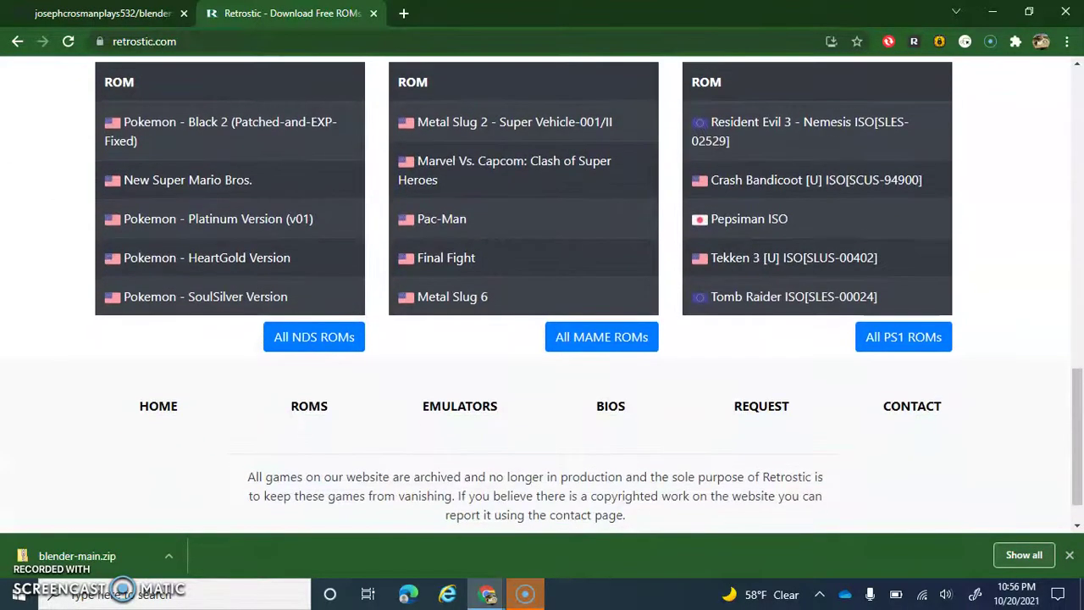
{"action": "scroll", "coordinate": [542, 296], "scroll_direction": "up", "scroll_amount": 2}
{"action": "scroll", "coordinate": [543, 296], "scroll_direction": "up", "scroll_amount": 6}
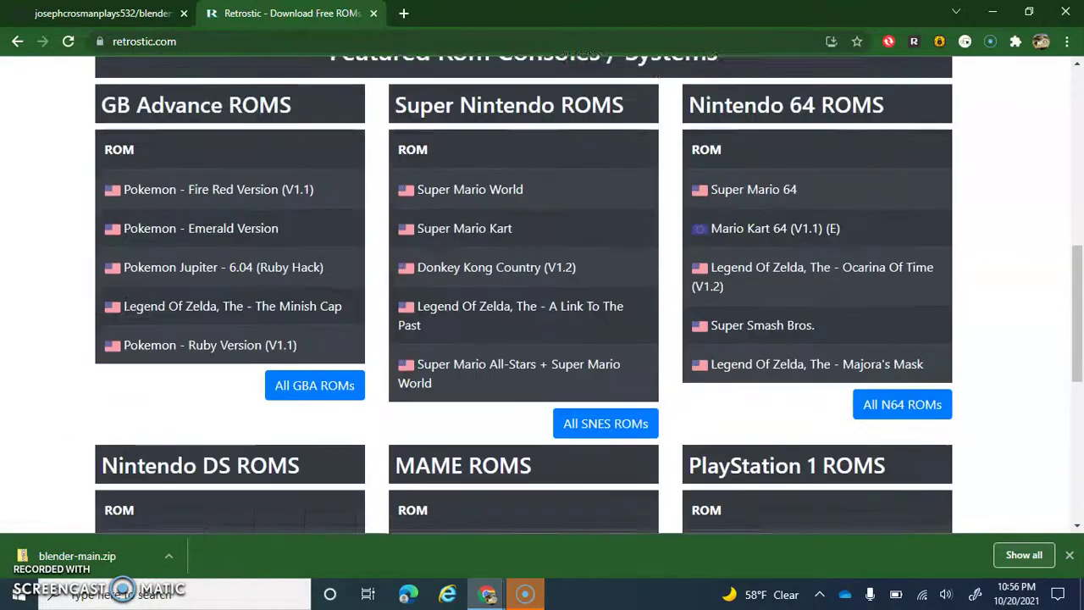
{"action": "scroll", "coordinate": [542, 296], "scroll_direction": "down", "scroll_amount": 2}
{"action": "scroll", "coordinate": [542, 297], "scroll_direction": "up", "scroll_amount": 6}
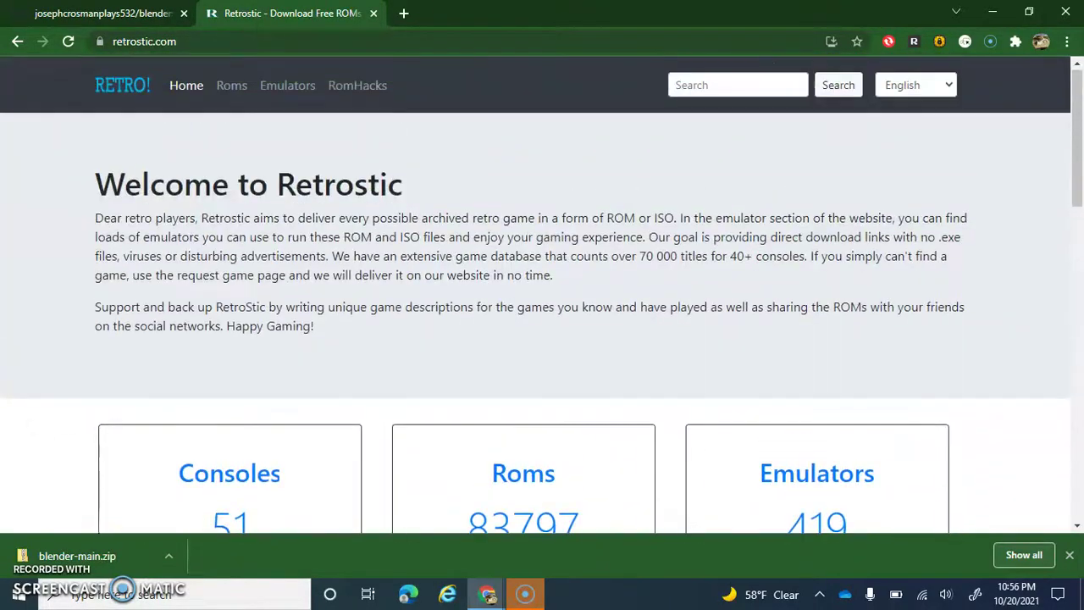
{"action": "scroll", "coordinate": [59, 105], "scroll_direction": "down", "scroll_amount": 3}
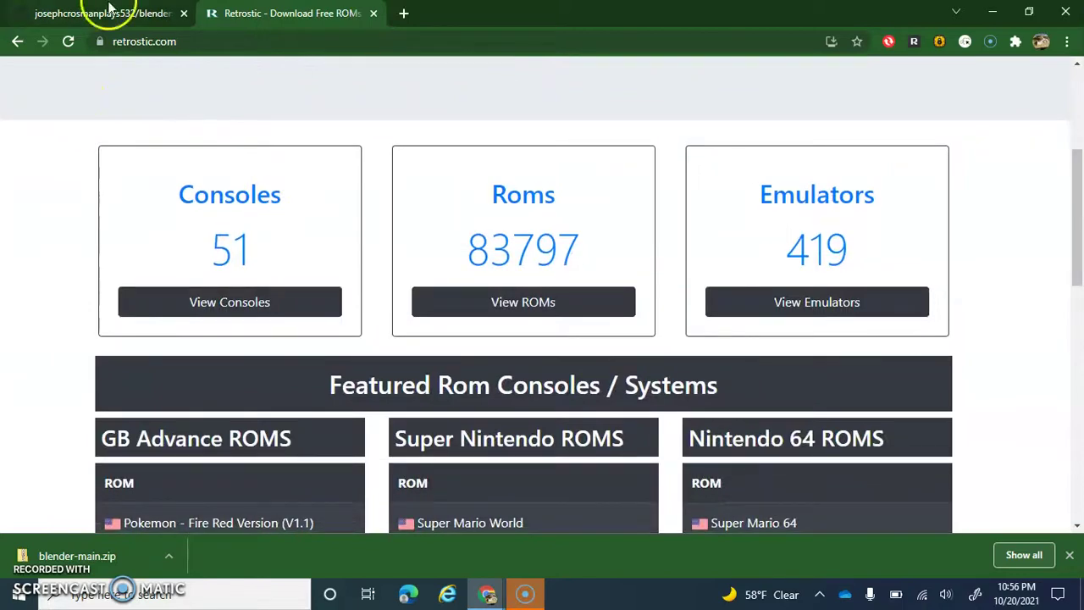
Step: Go to the Nintendo Game Boy Color ROM list at retrostic.com/roms/gbc
{"action": "left_click", "coordinate": [197, 38]}
{"action": "type", "text": "/"}
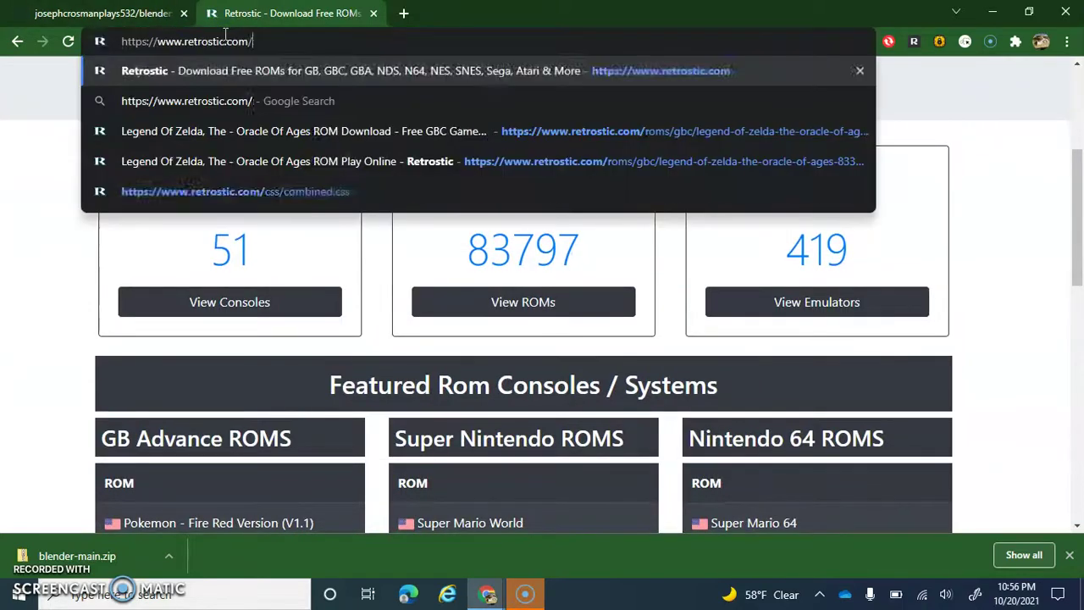
{"action": "type", "text": "roms/"}
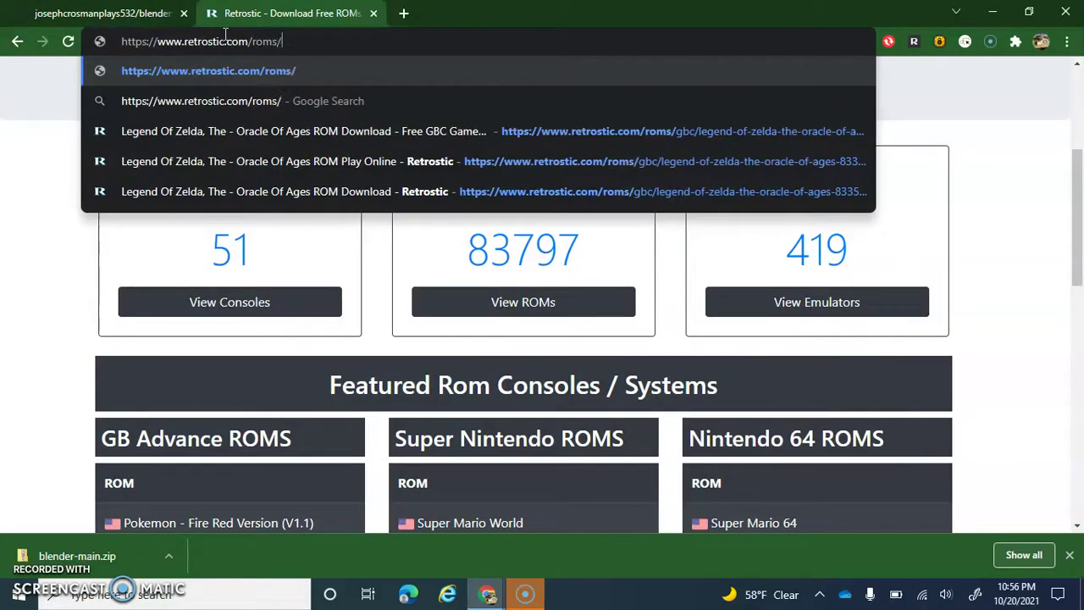
{"action": "type", "text": "gbc"}
{"action": "key", "text": "Return"}
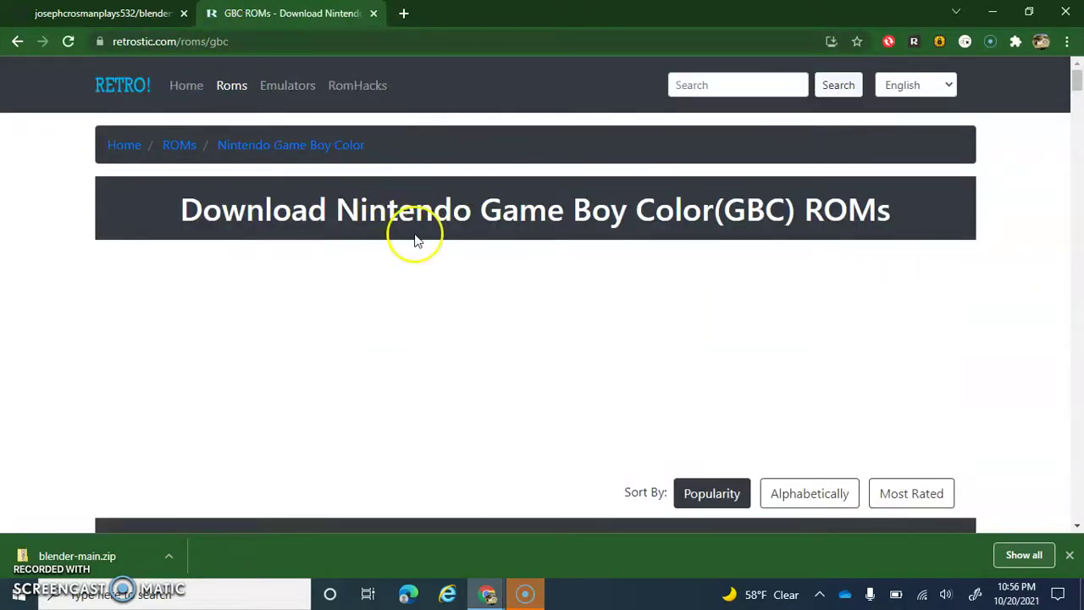
Step: Look through the Nintendo Game Boy Color ROM list, checking the Pokemon, Legend Of Zelda and other titles sorted by popularity
{"action": "scroll", "coordinate": [415, 240], "scroll_direction": "down", "scroll_amount": 7}
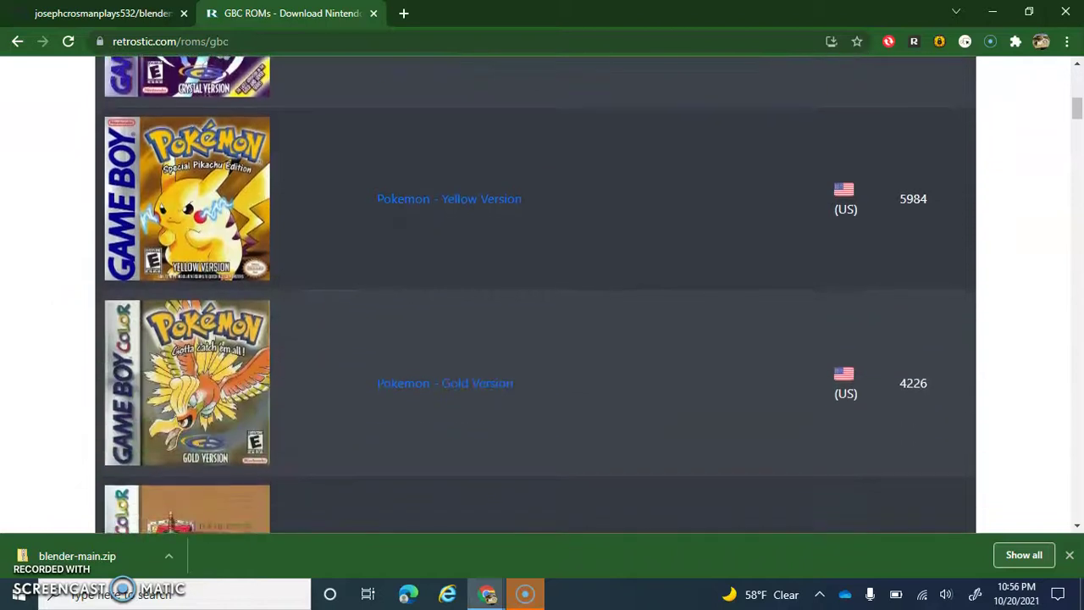
{"action": "scroll", "coordinate": [543, 297], "scroll_direction": "down", "scroll_amount": 5}
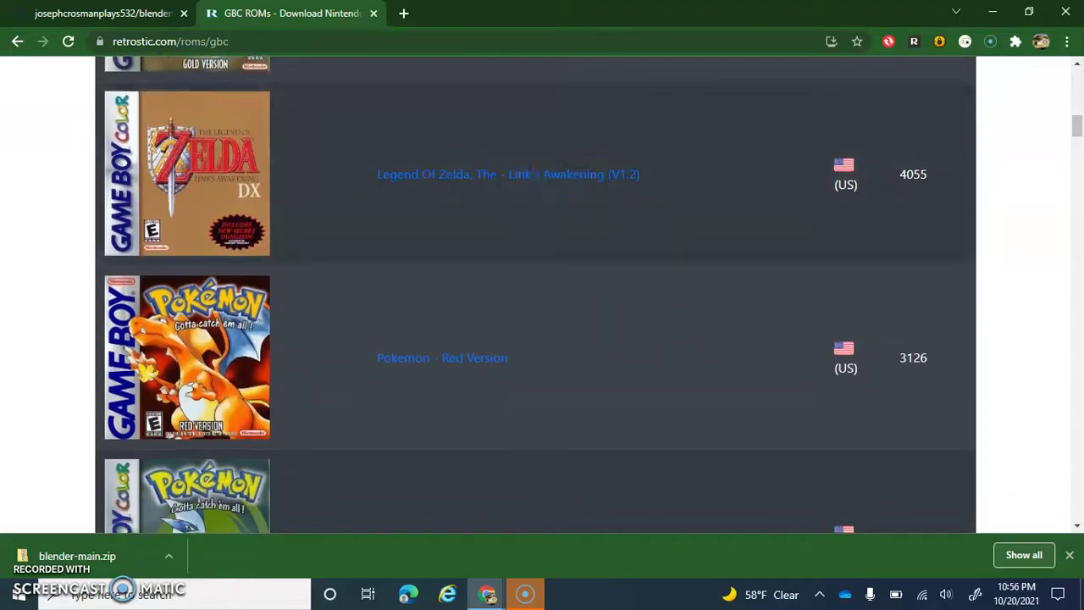
{"action": "scroll", "coordinate": [569, 216], "scroll_direction": "down", "scroll_amount": 4}
{"action": "scroll", "coordinate": [551, 206], "scroll_direction": "down", "scroll_amount": 5}
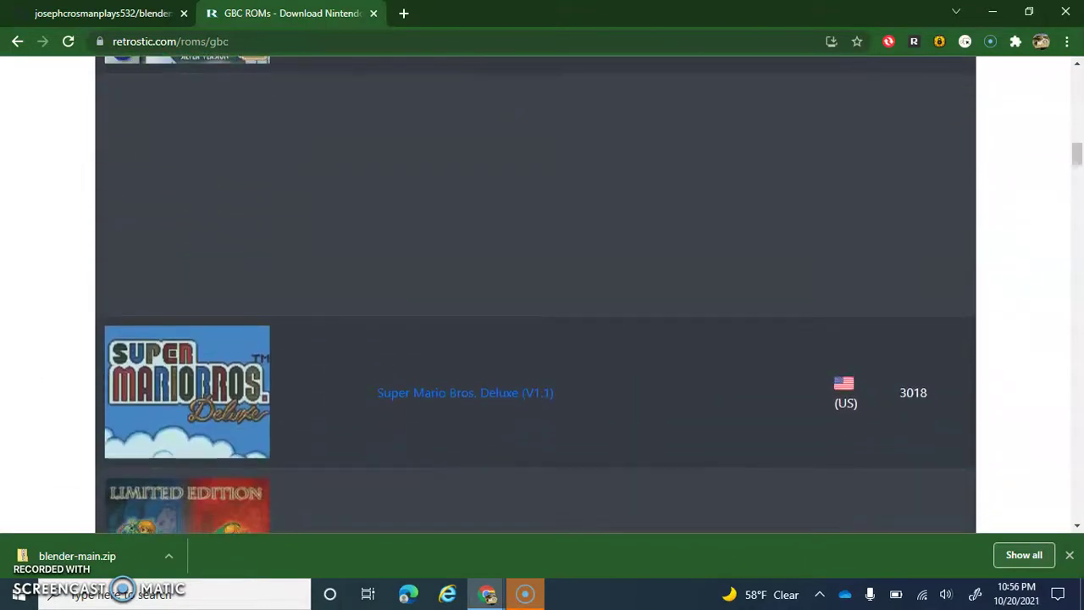
{"action": "scroll", "coordinate": [563, 347], "scroll_direction": "down", "scroll_amount": 1}
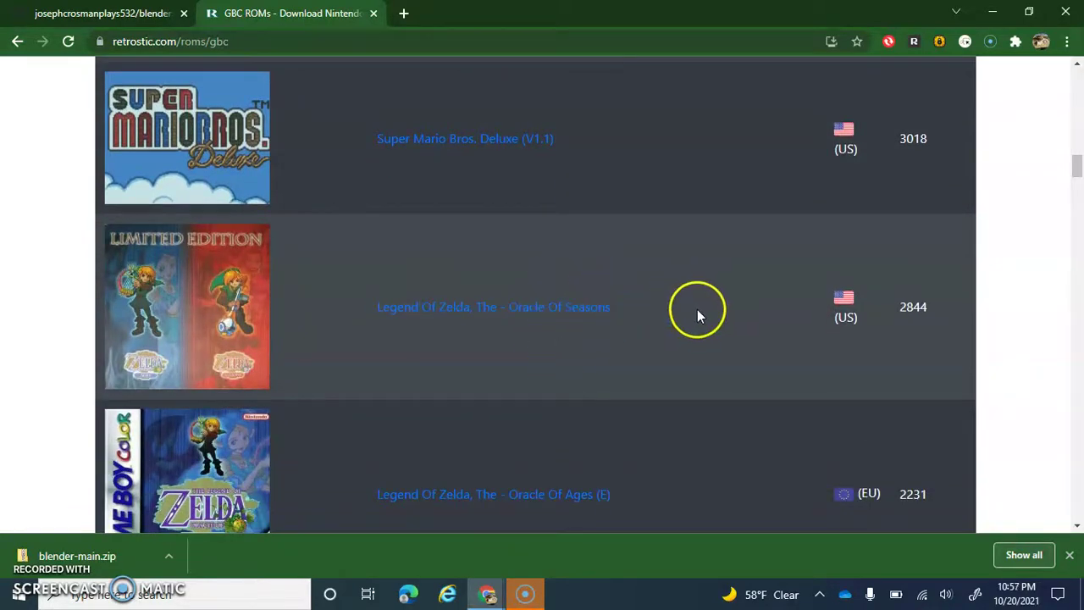
{"action": "scroll", "coordinate": [697, 315], "scroll_direction": "down", "scroll_amount": 5}
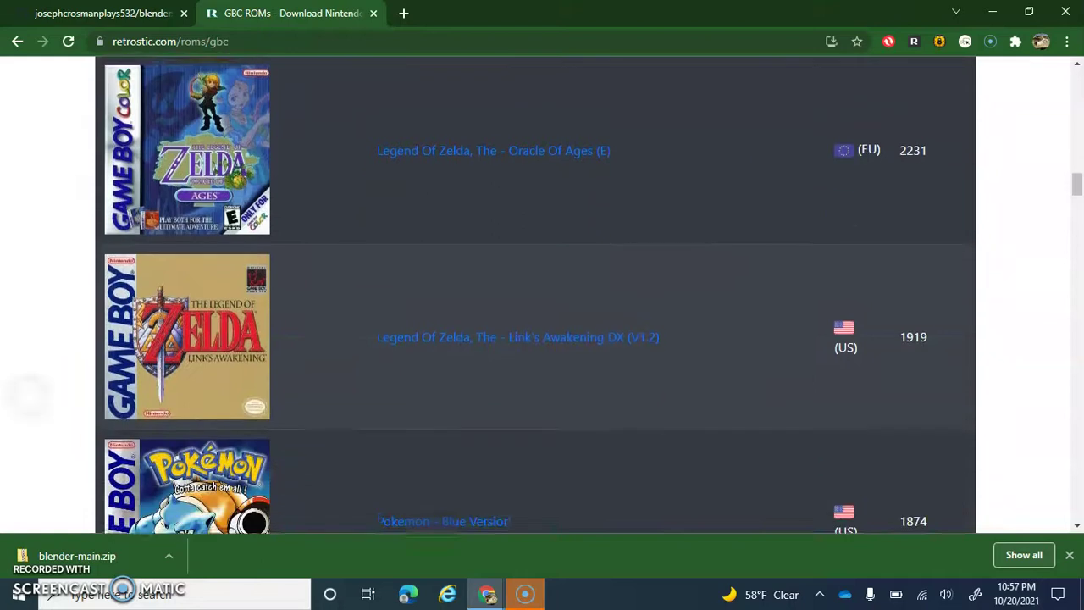
{"action": "scroll", "coordinate": [652, 367], "scroll_direction": "down", "scroll_amount": 10}
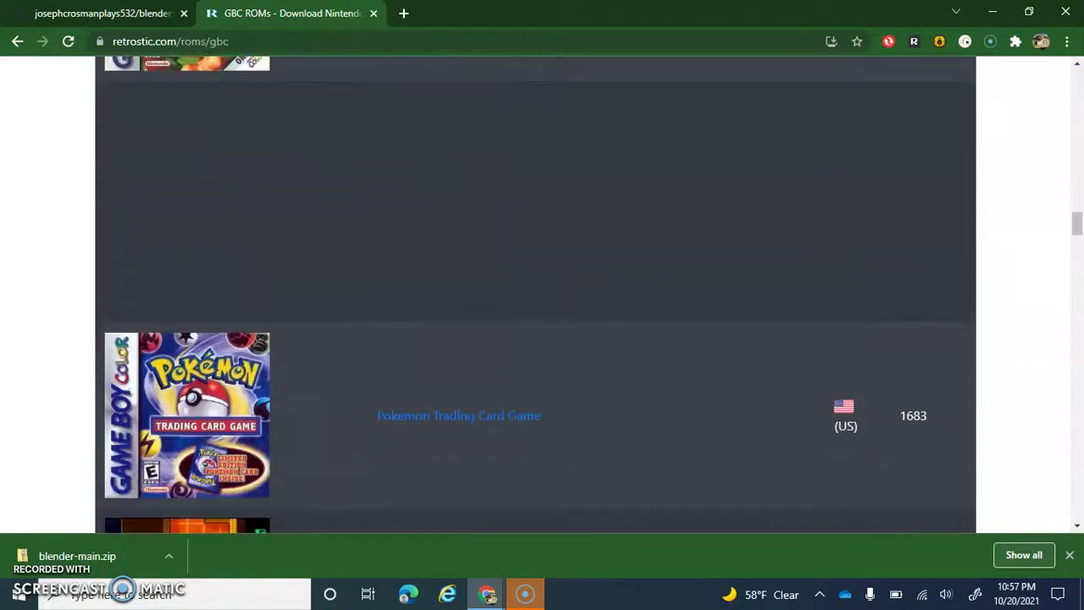
{"action": "scroll", "coordinate": [542, 296], "scroll_direction": "down", "scroll_amount": 12}
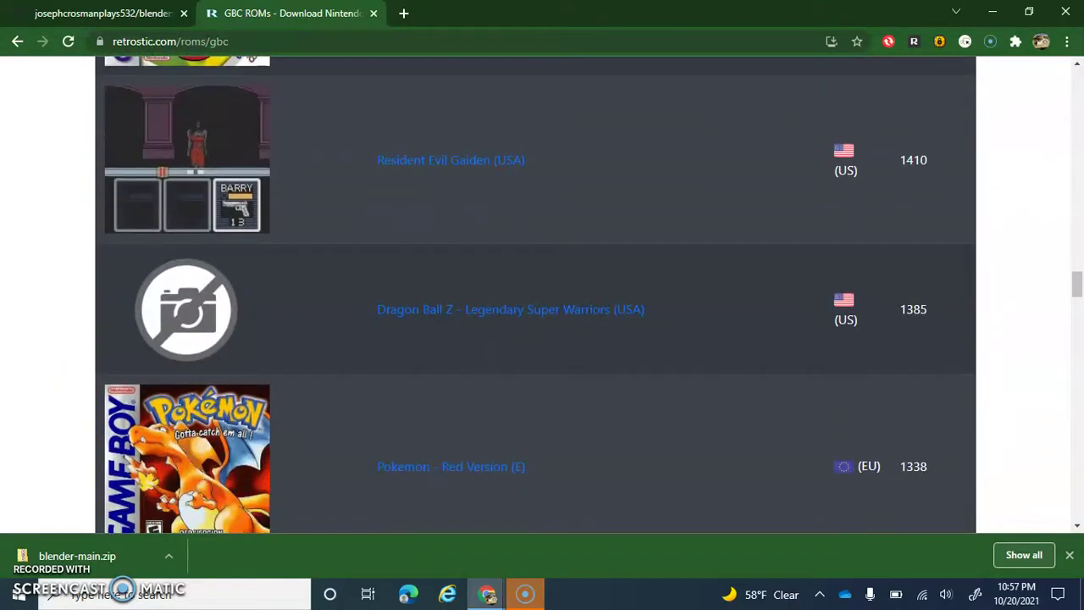
{"action": "scroll", "coordinate": [542, 365], "scroll_direction": "up", "scroll_amount": 10}
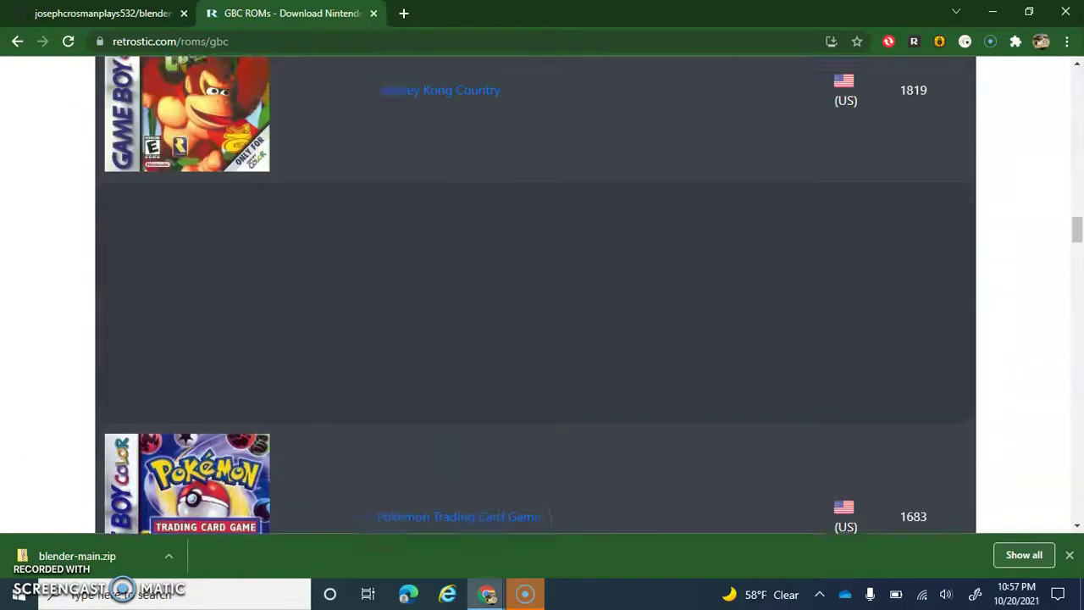
{"action": "scroll", "coordinate": [535, 296], "scroll_direction": "up", "scroll_amount": 10}
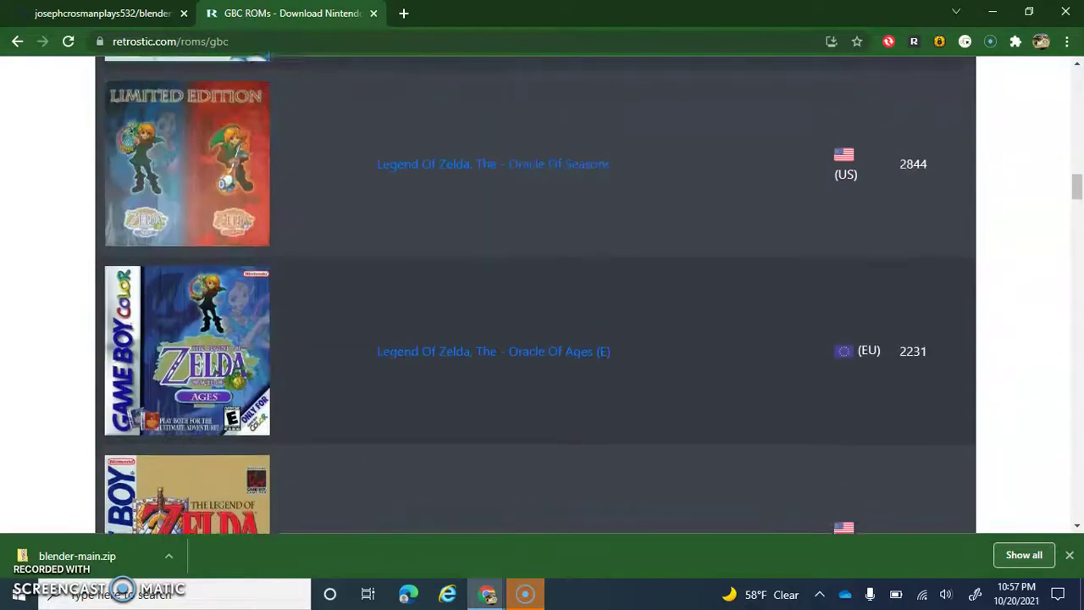
{"action": "scroll", "coordinate": [535, 297], "scroll_direction": "up", "scroll_amount": 10}
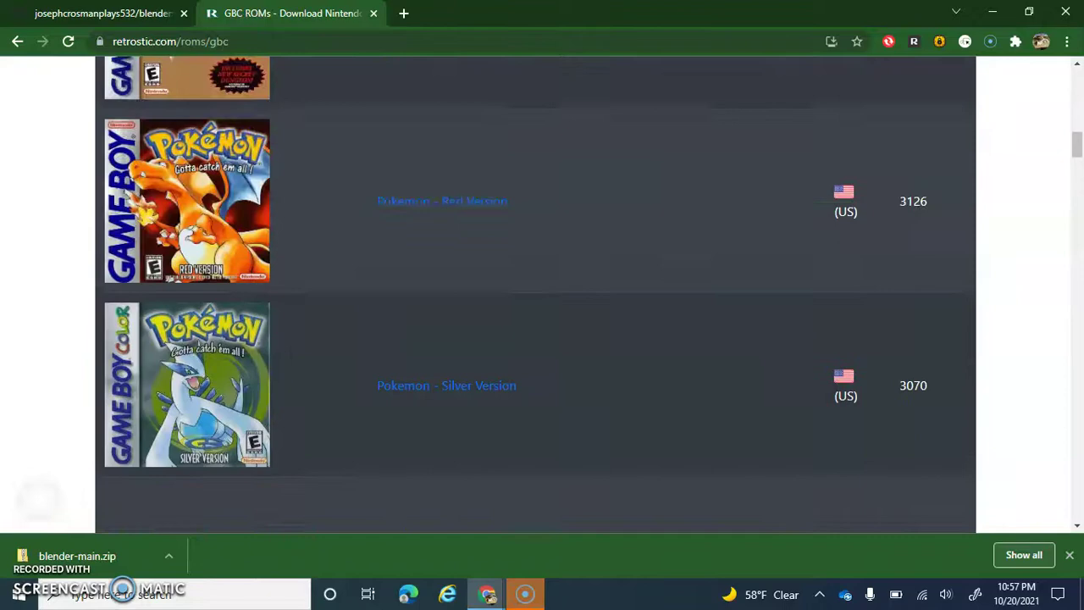
{"action": "scroll", "coordinate": [535, 297], "scroll_direction": "up", "scroll_amount": 15}
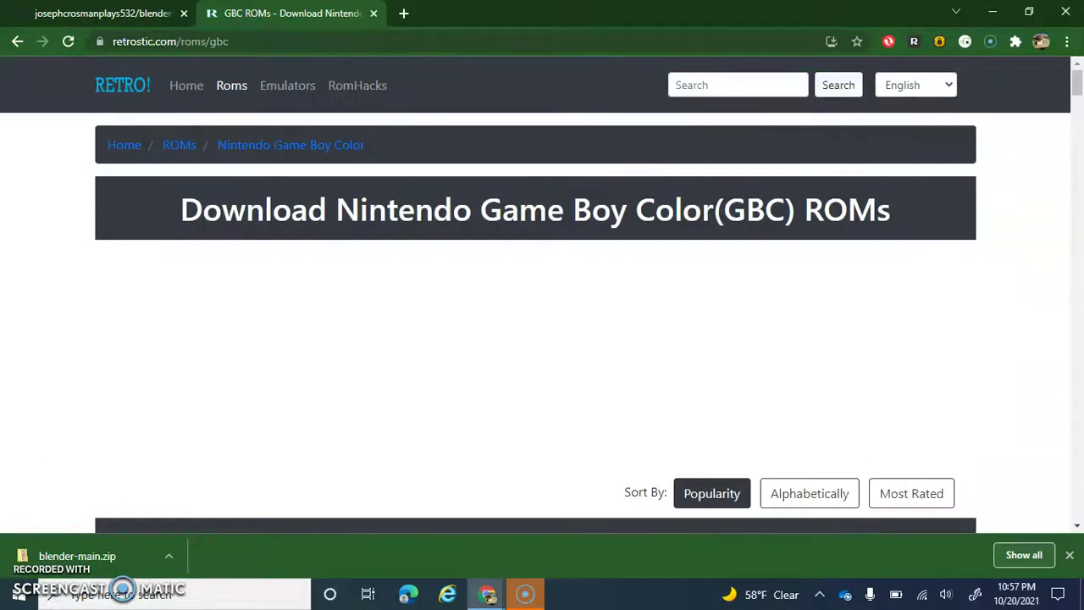
{"action": "scroll", "coordinate": [535, 296], "scroll_direction": "down", "scroll_amount": 8}
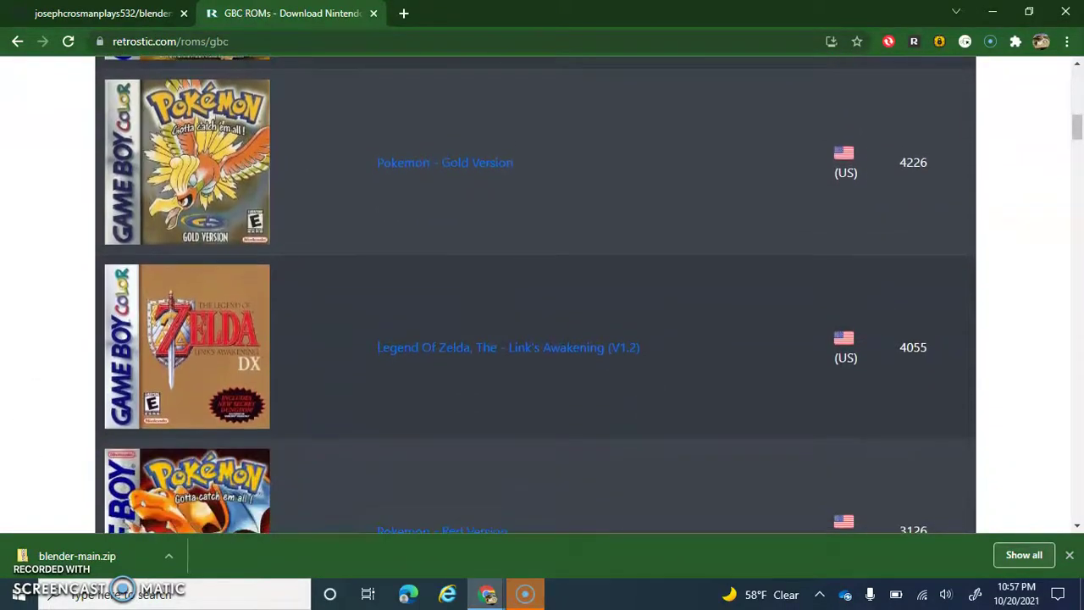
{"action": "scroll", "coordinate": [377, 348], "scroll_direction": "down", "scroll_amount": 20}
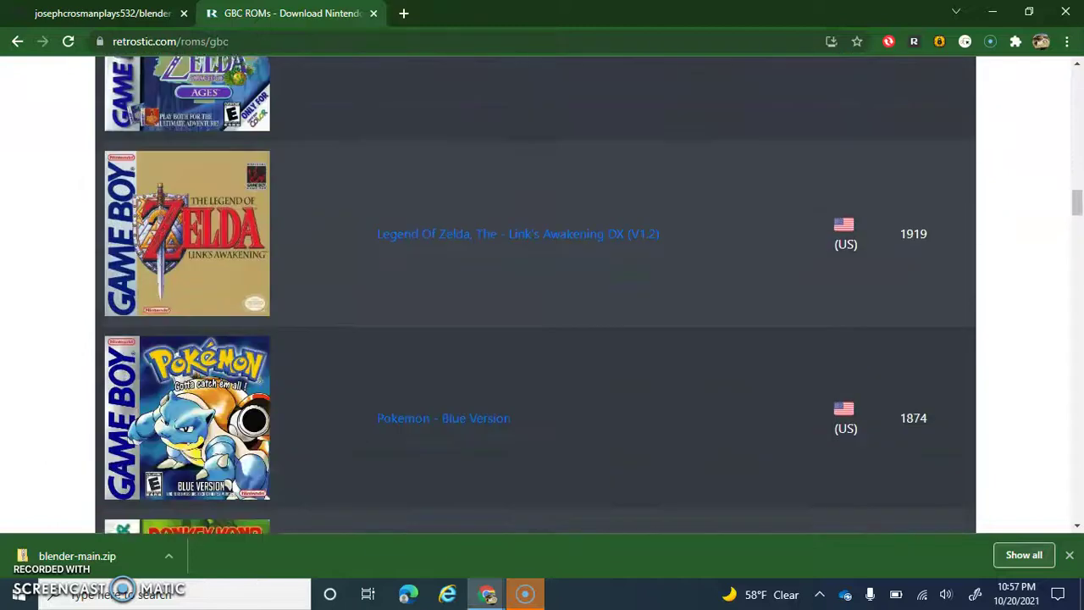
{"action": "scroll", "coordinate": [536, 296], "scroll_direction": "up", "scroll_amount": 2}
{"action": "scroll", "coordinate": [535, 297], "scroll_direction": "up", "scroll_amount": 5}
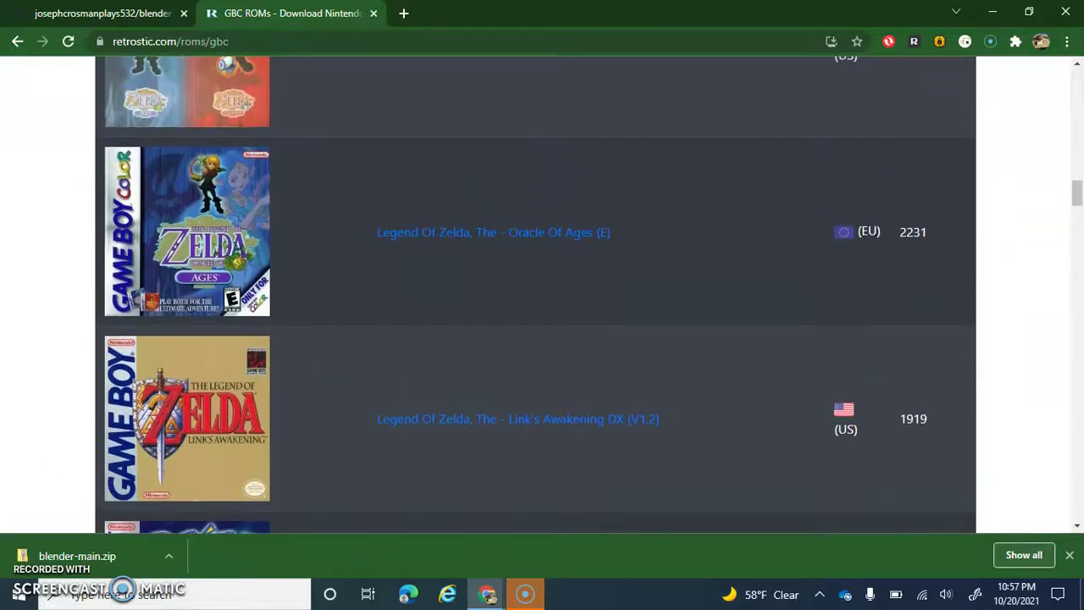
{"action": "scroll", "coordinate": [536, 297], "scroll_direction": "up", "scroll_amount": 6}
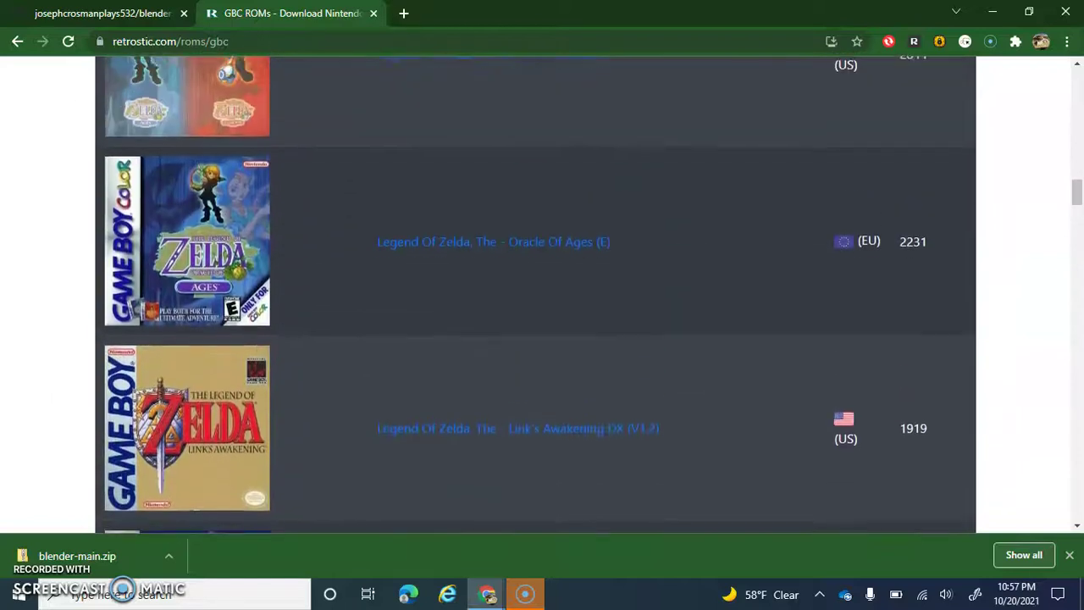
{"action": "scroll", "coordinate": [431, 327], "scroll_direction": "up", "scroll_amount": 1}
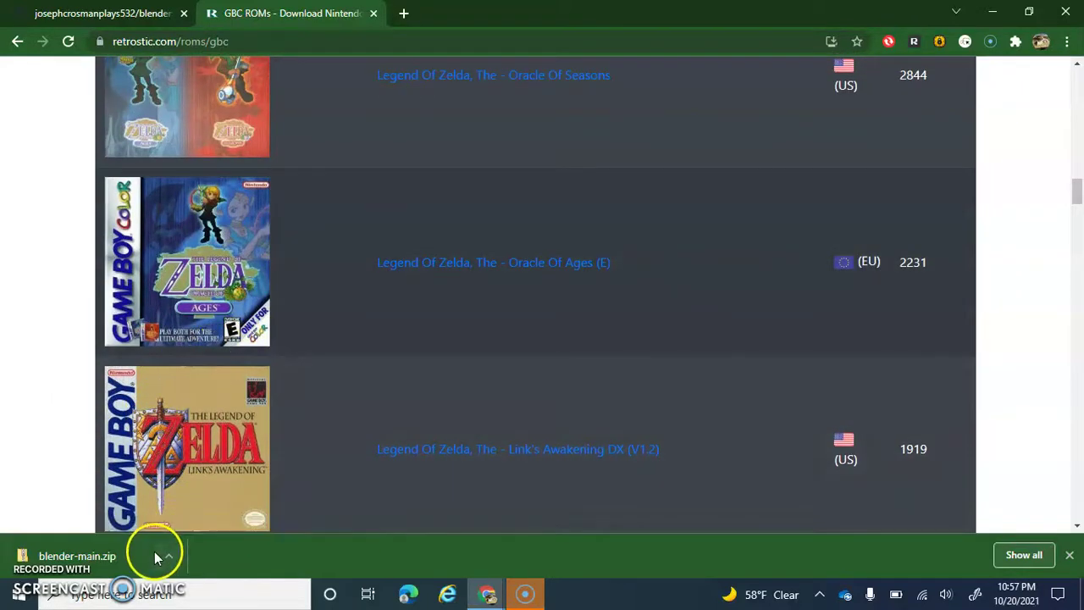
Step: Open the downloaded blender-main.zip and extract all its files to the blender-main folder in Downloads, showing the extracted files when complete
{"action": "left_click", "coordinate": [169, 556]}
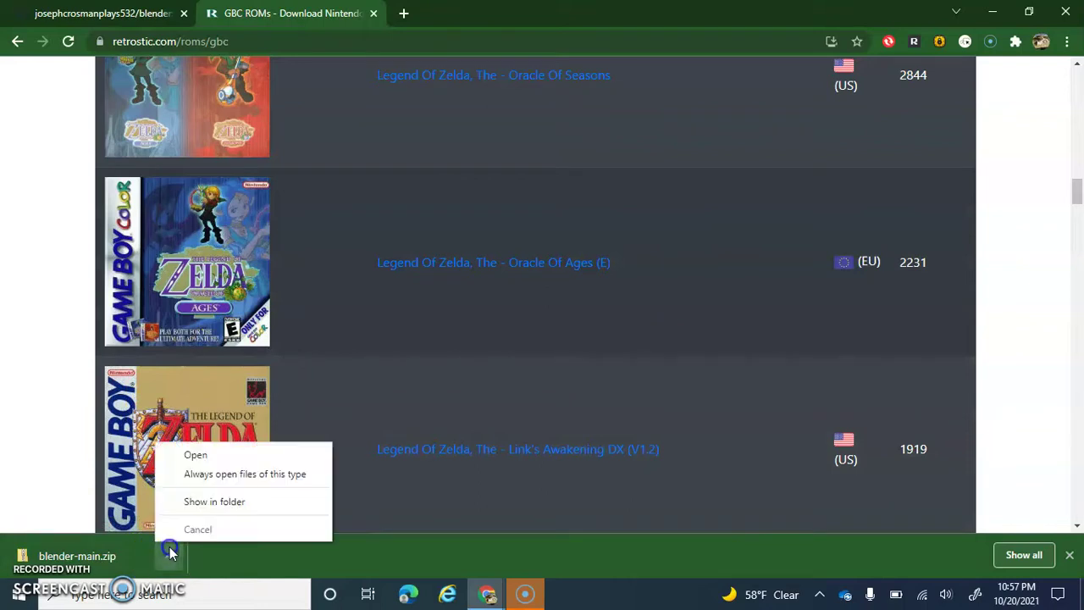
{"action": "left_click", "coordinate": [195, 459]}
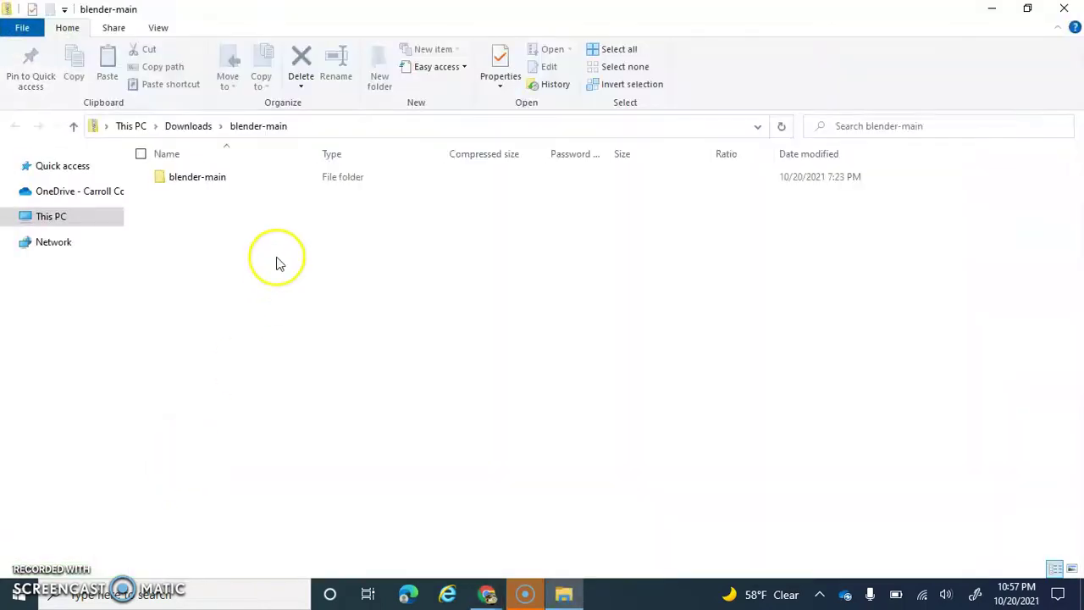
{"action": "left_click", "coordinate": [225, 186]}
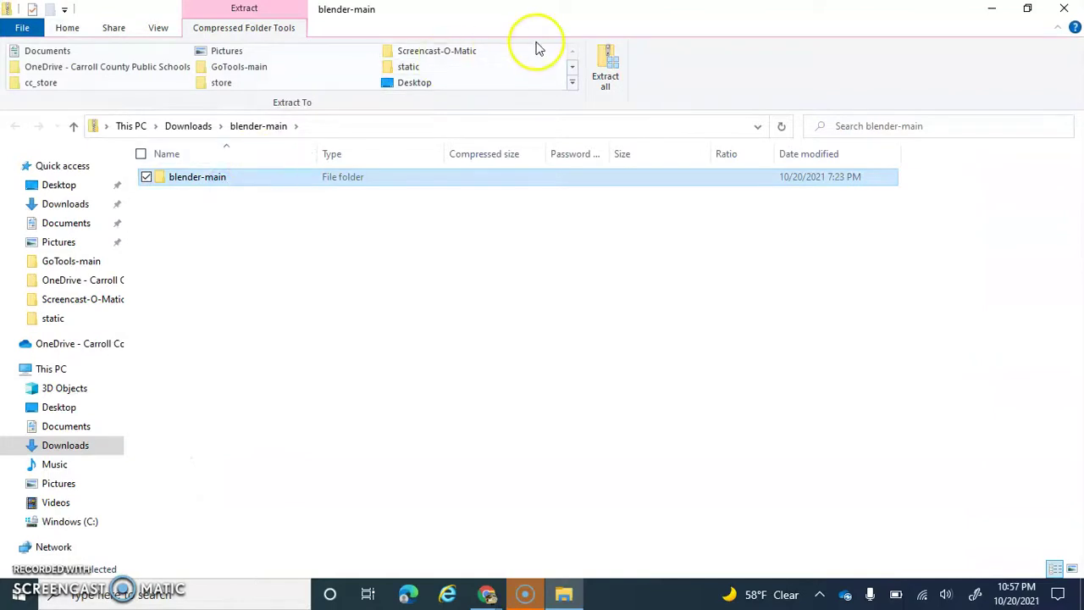
{"action": "left_click", "coordinate": [607, 54]}
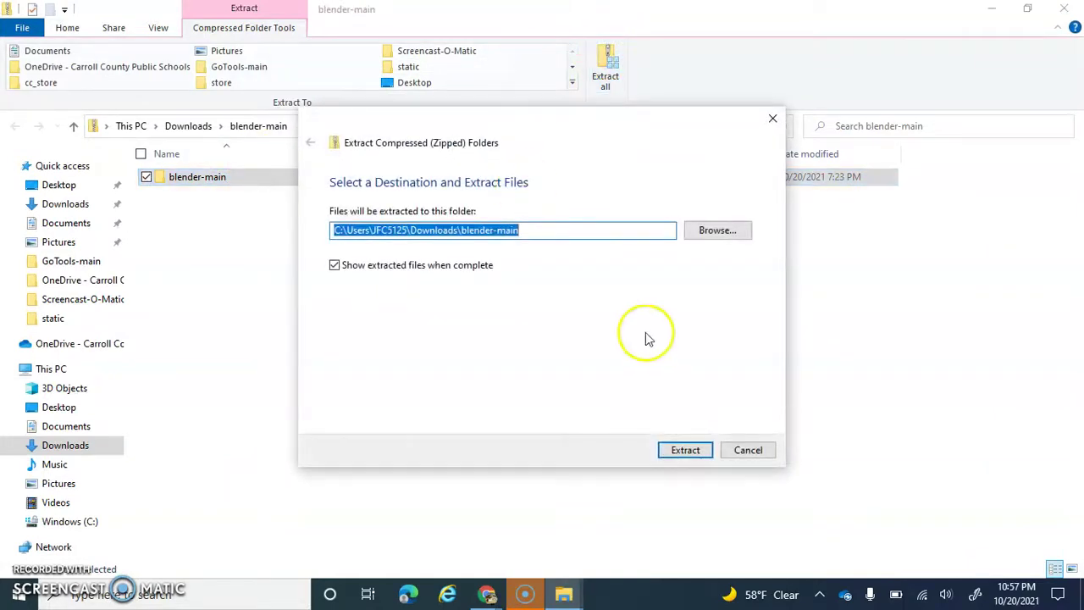
{"action": "left_click", "coordinate": [689, 461]}
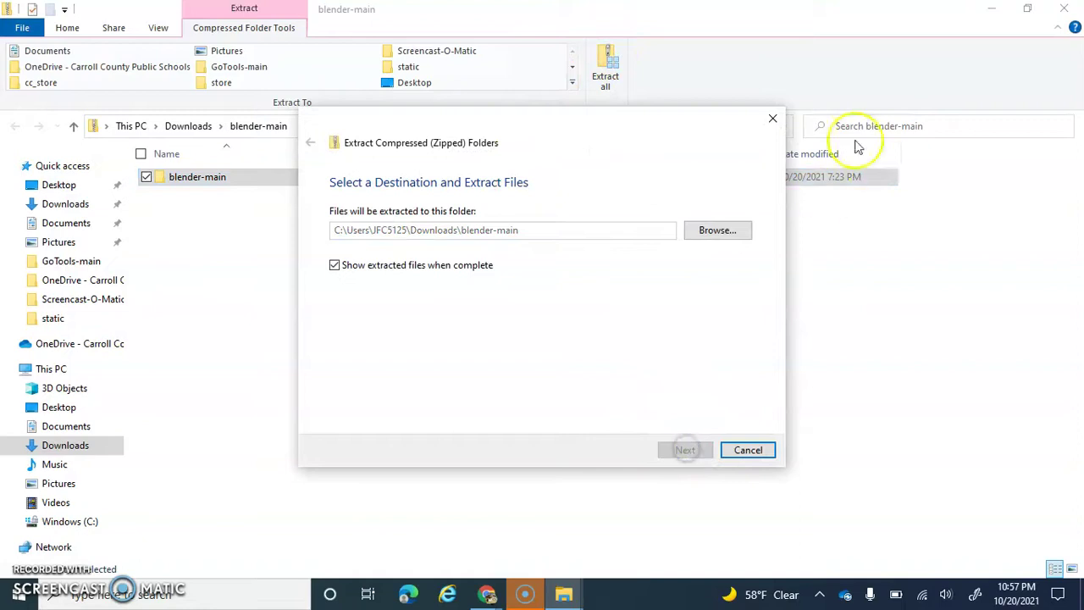
{"action": "left_click", "coordinate": [1002, 11]}
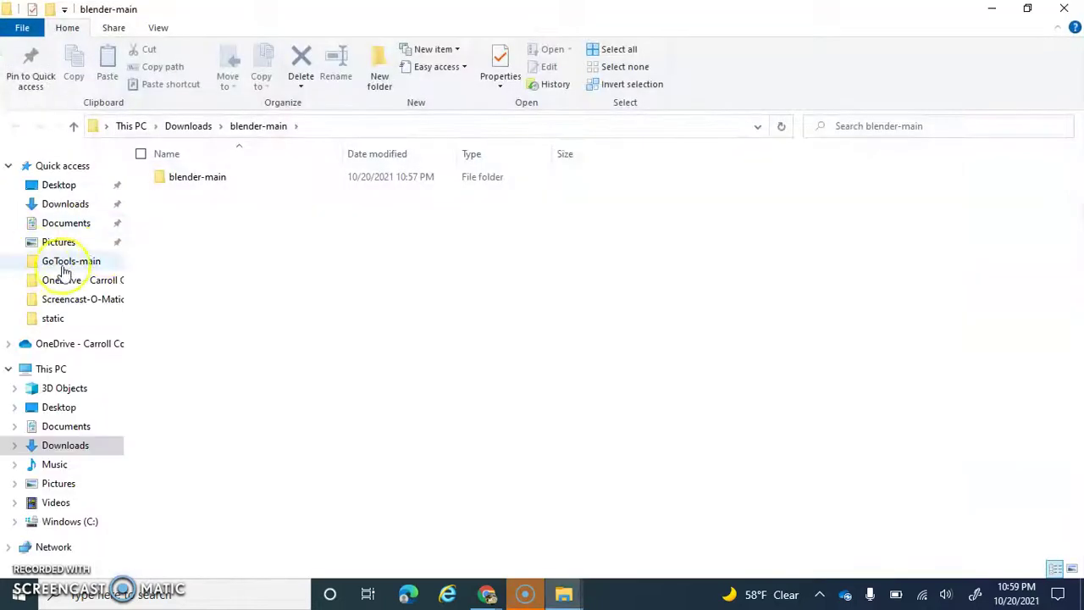
Step: Open the inner blender-main folder of the extracted files and launch the blender application
{"action": "double_click", "coordinate": [165, 178]}
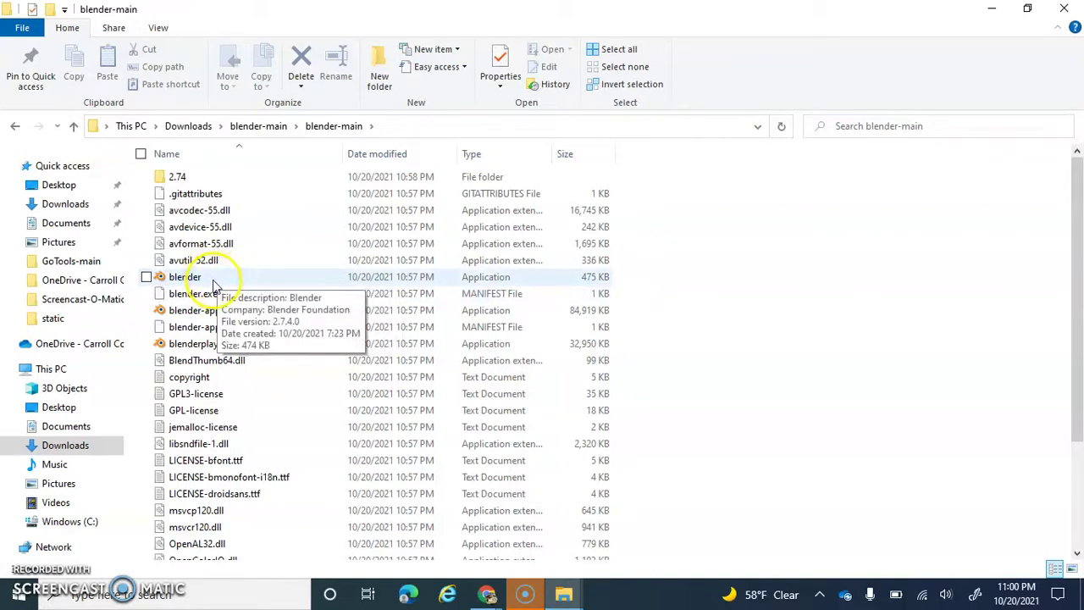
{"action": "double_click", "coordinate": [215, 280]}
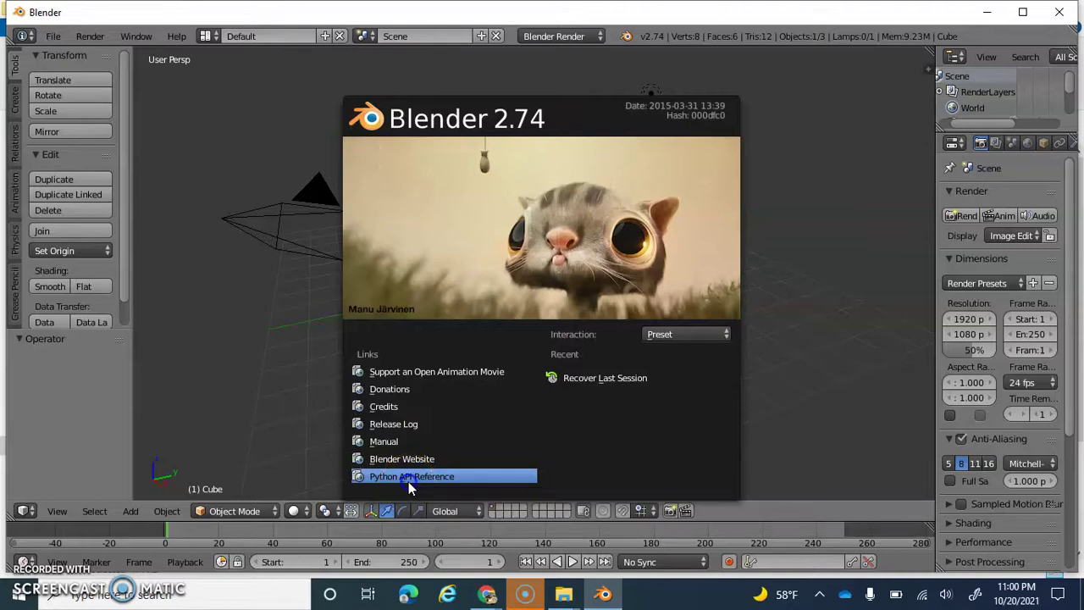
Step: View the Blender Website from the splash screen's links, close its browser tab and return to Blender
{"action": "left_click", "coordinate": [395, 469]}
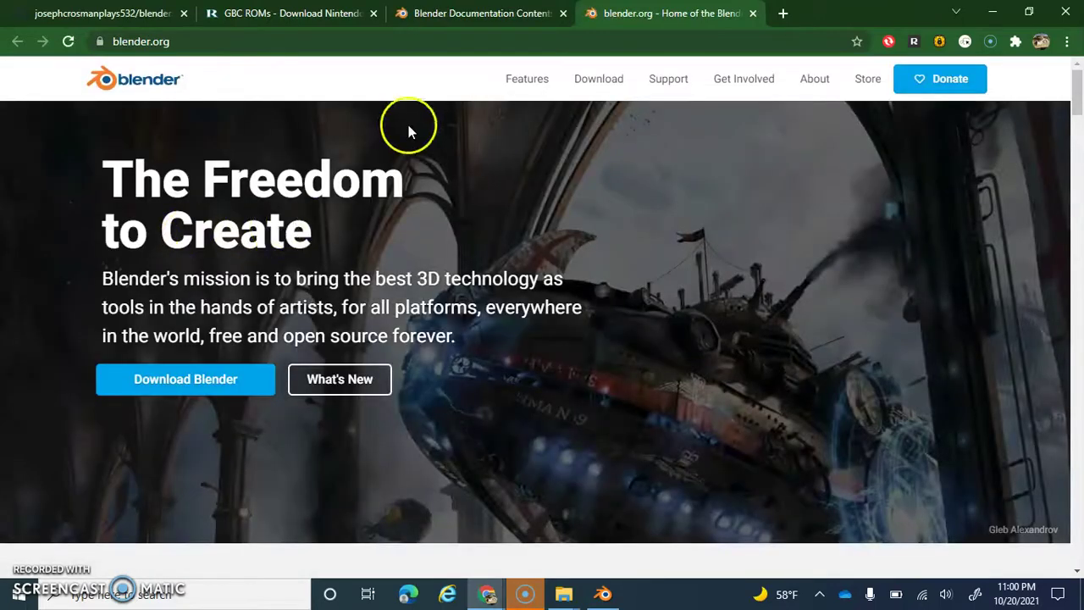
{"action": "left_click", "coordinate": [753, 13]}
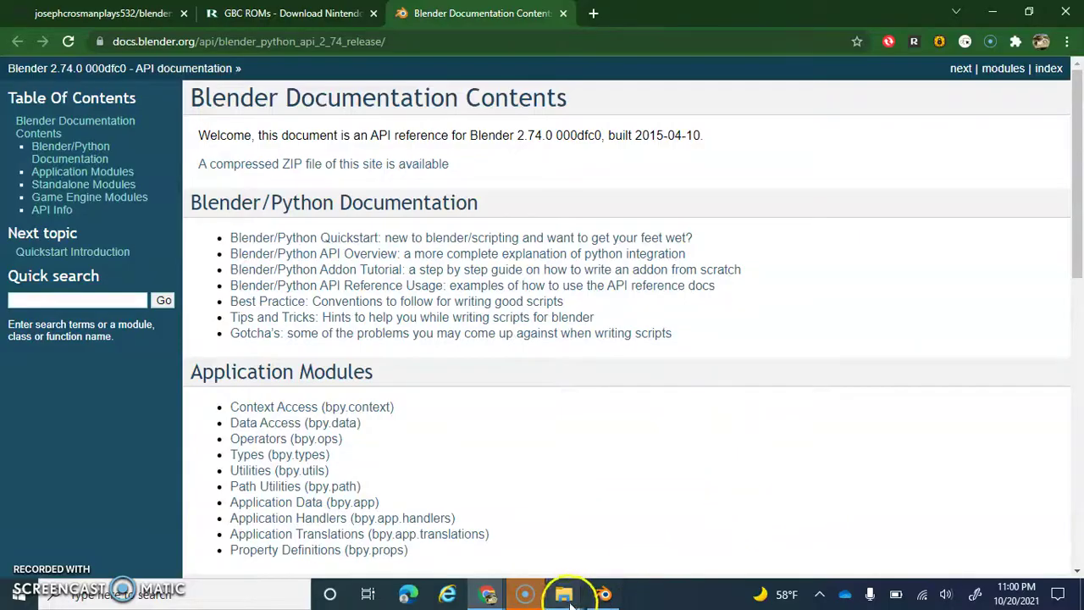
{"action": "left_click", "coordinate": [603, 593]}
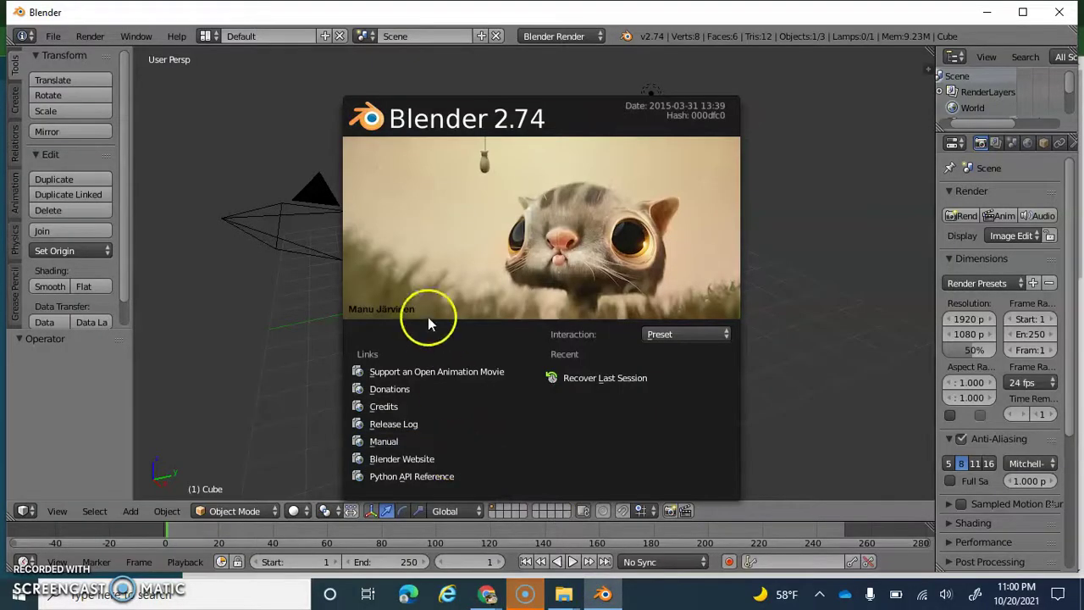
Step: Dismiss the splash screen and try moving the default cube around the scene, including about -2.08 and 0.773 along X
{"action": "left_click", "coordinate": [283, 273]}
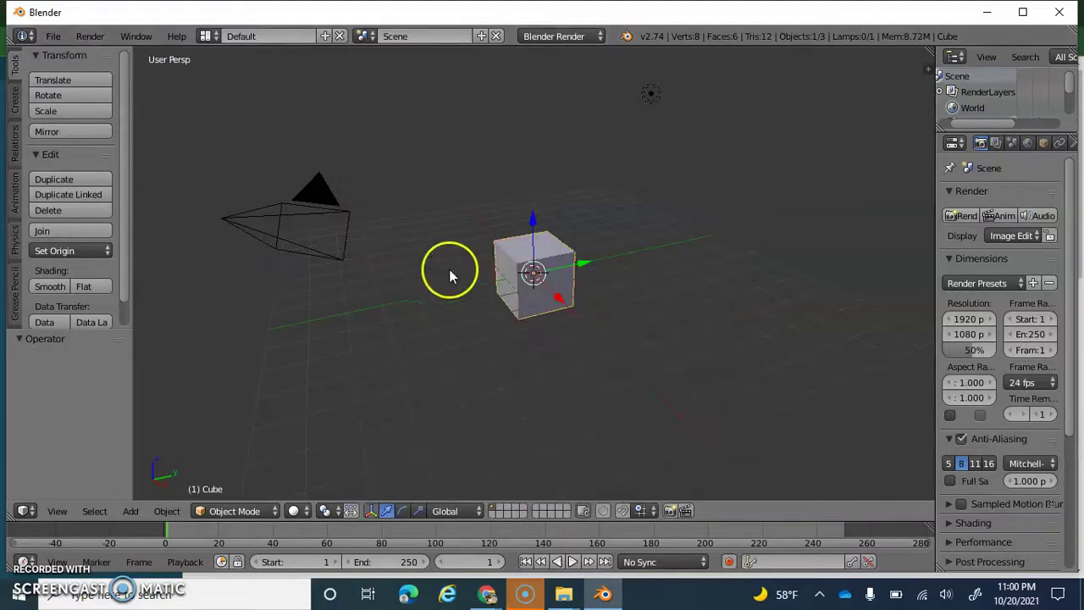
{"action": "left_click_drag", "start_coordinate": [561, 297], "coordinate": [469, 237]}
{"action": "left_click_drag", "start_coordinate": [552, 297], "coordinate": [447, 315]}
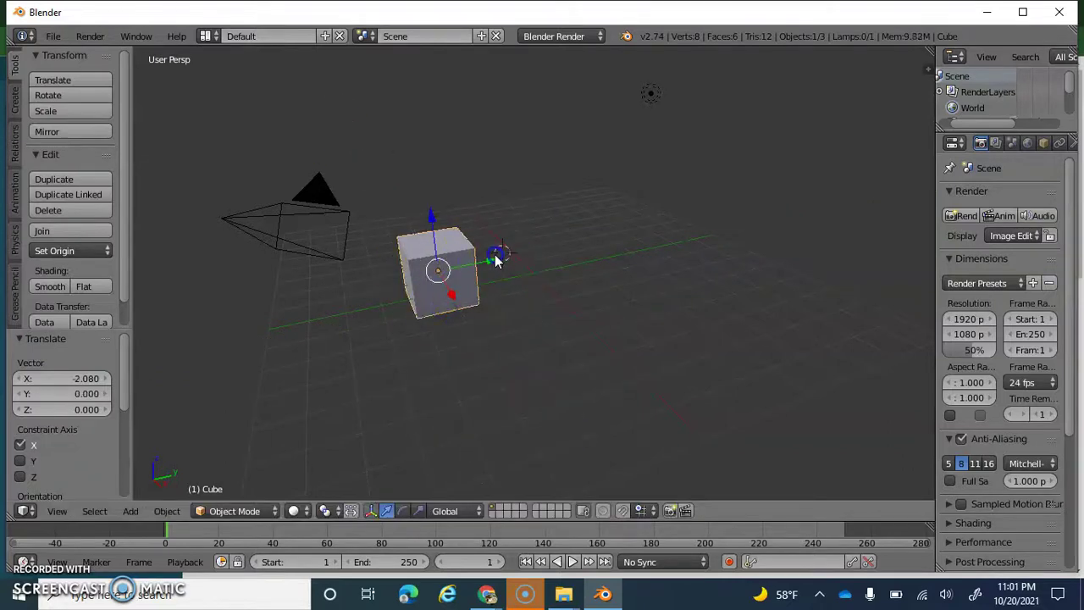
{"action": "left_click_drag", "start_coordinate": [497, 260], "coordinate": [535, 280]}
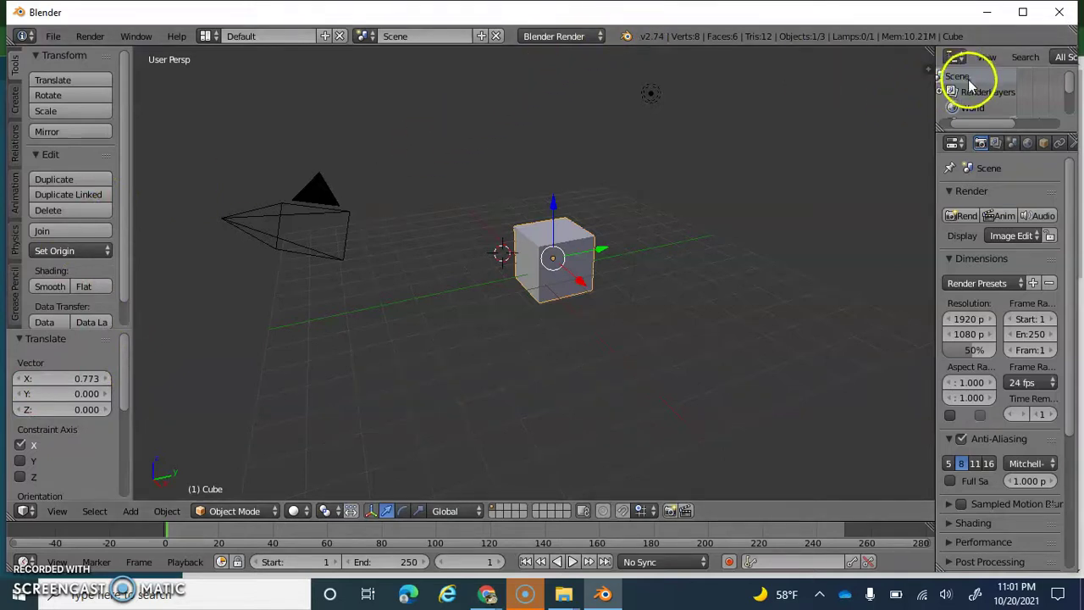
Step: Quit Blender without saving the changes to the scene
{"action": "left_click", "coordinate": [1058, 17]}
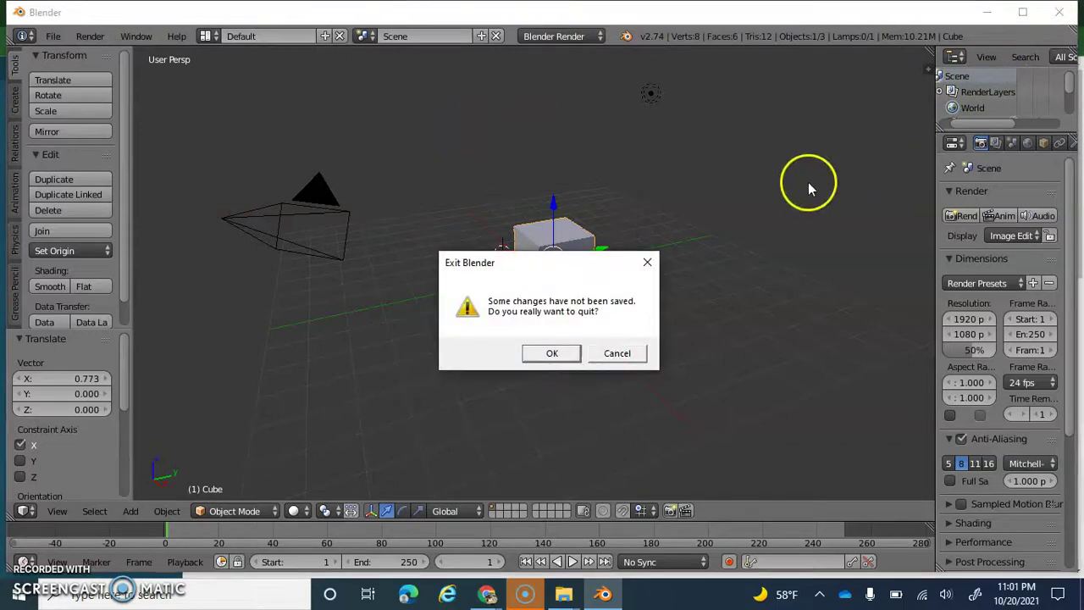
{"action": "left_click", "coordinate": [553, 354]}
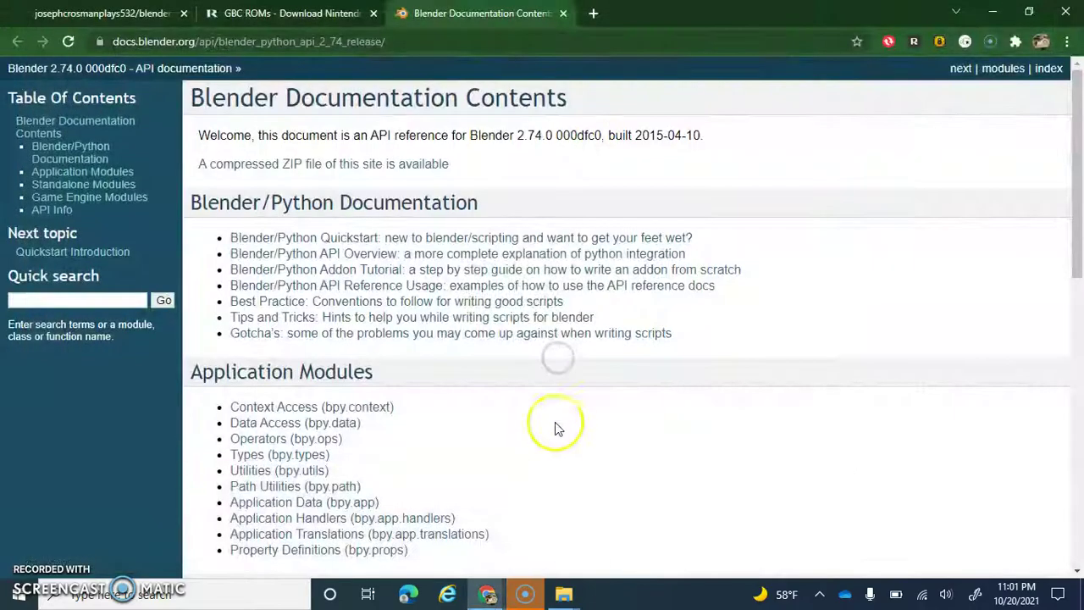